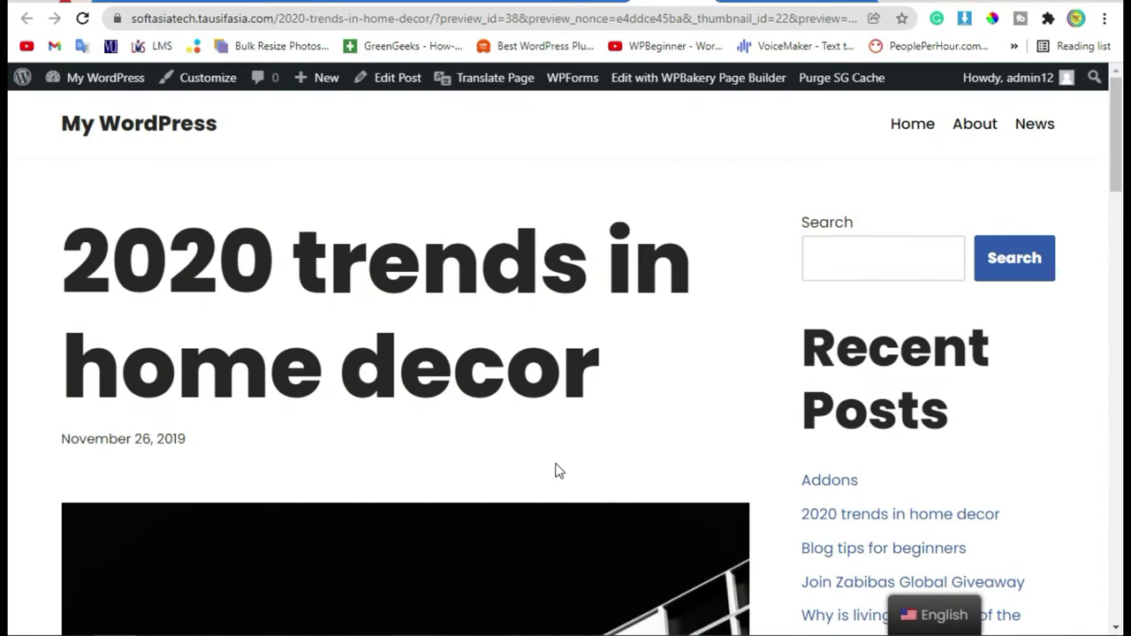
Go from the admin dashboard to the Plugins > Add New page
scroll(554, 480, "down", 3)
scroll(553, 480, "down", 15)
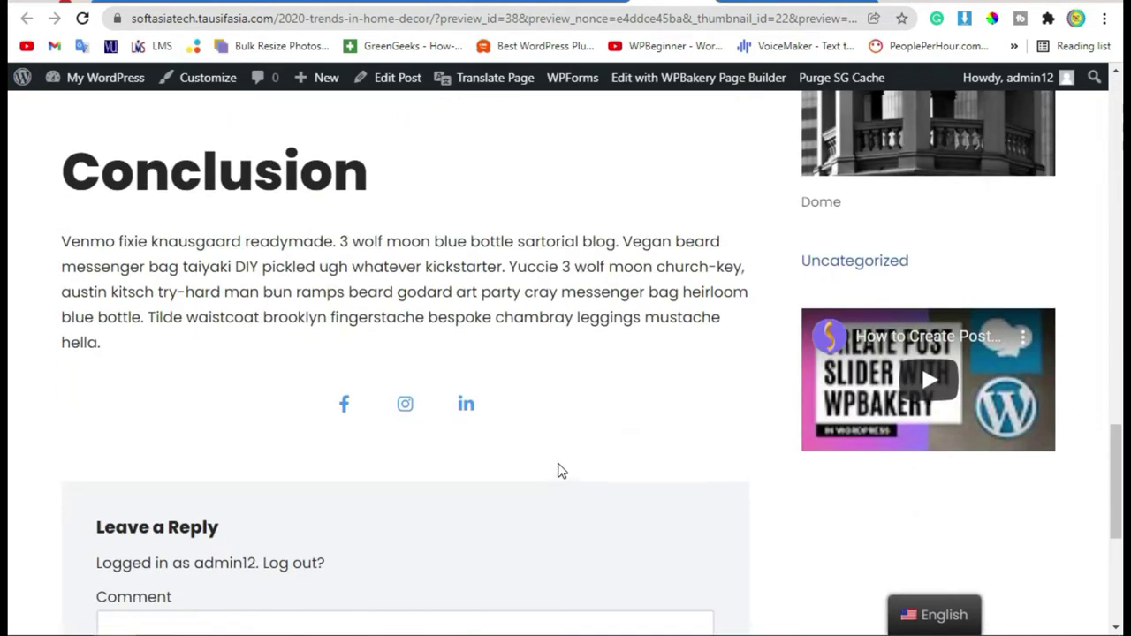
left_click(278, 407)
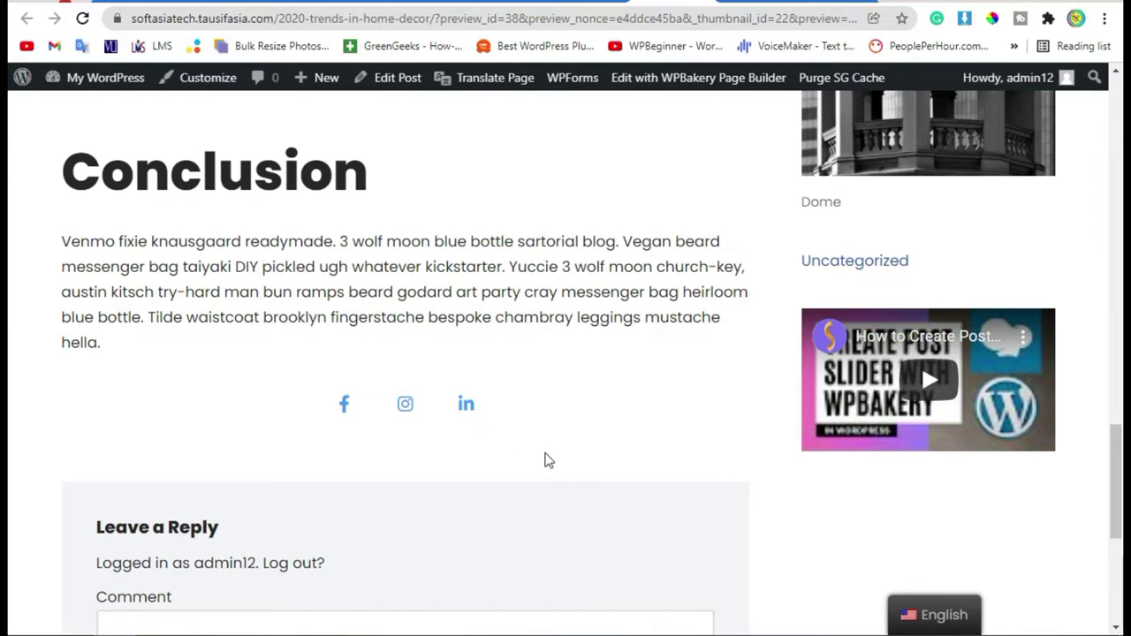
mouse_move(101, 77)
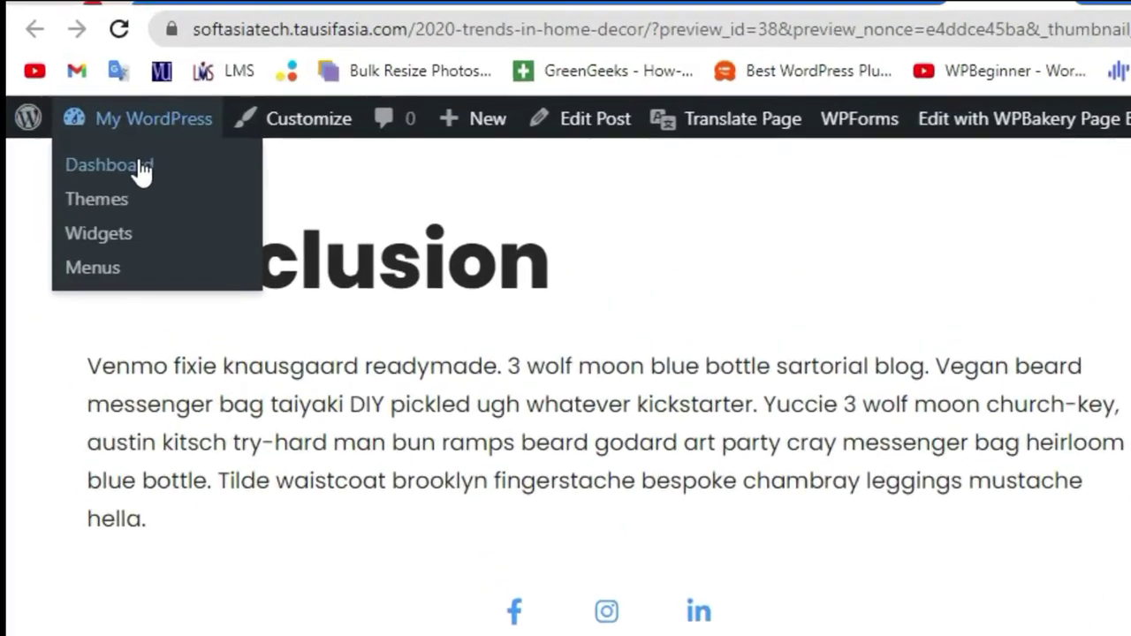
left_click(139, 168)
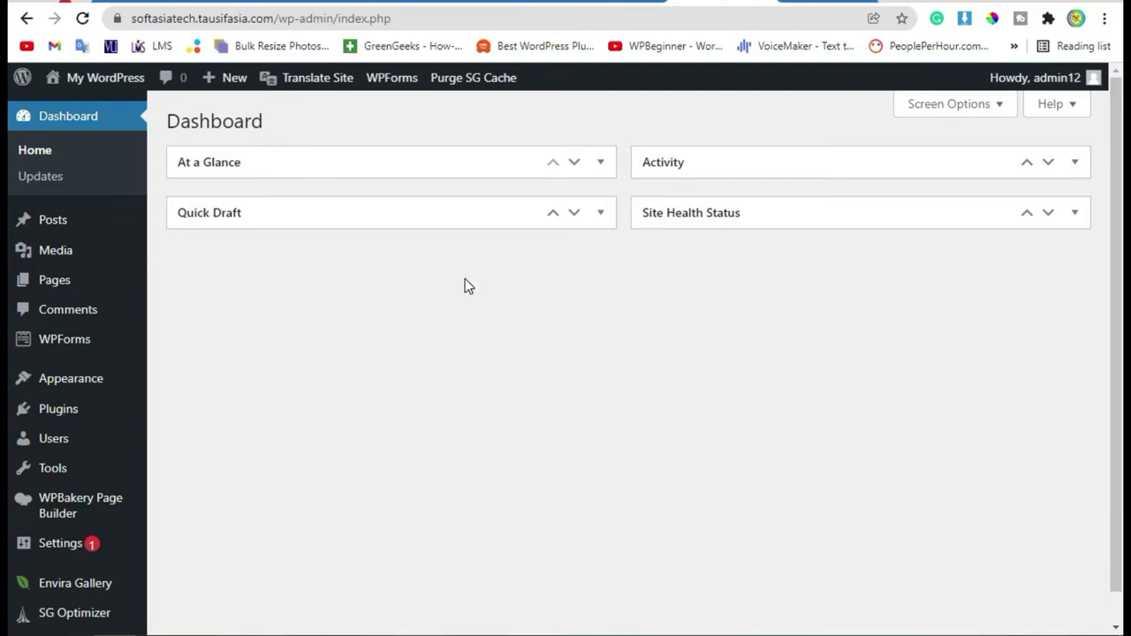
scroll(463, 279, "down", 2)
mouse_move(76, 380)
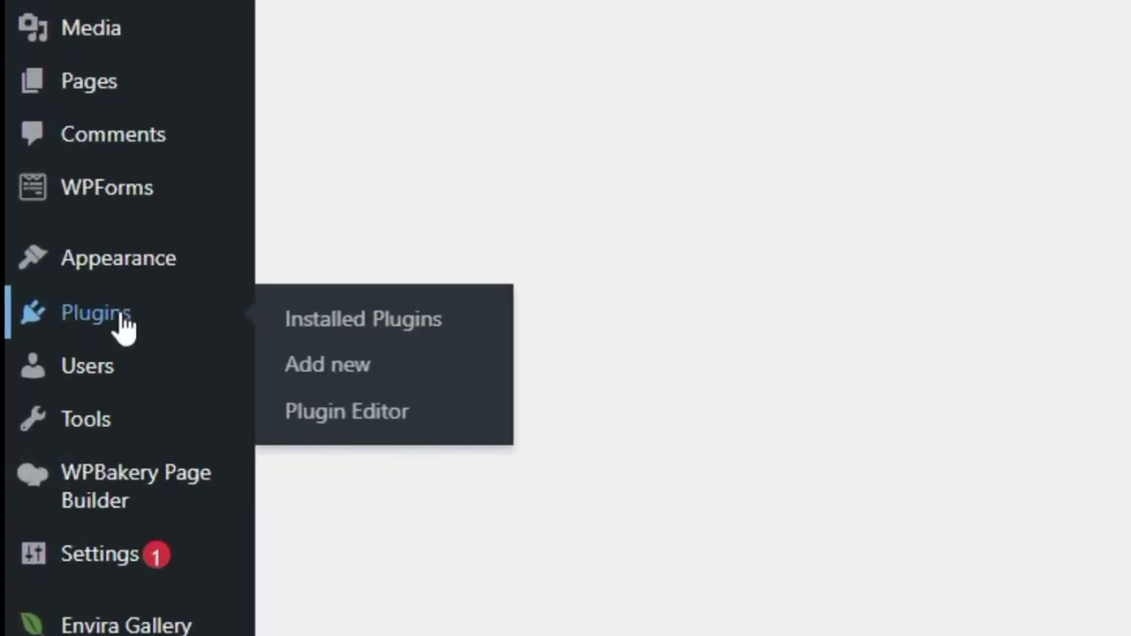
left_click(316, 364)
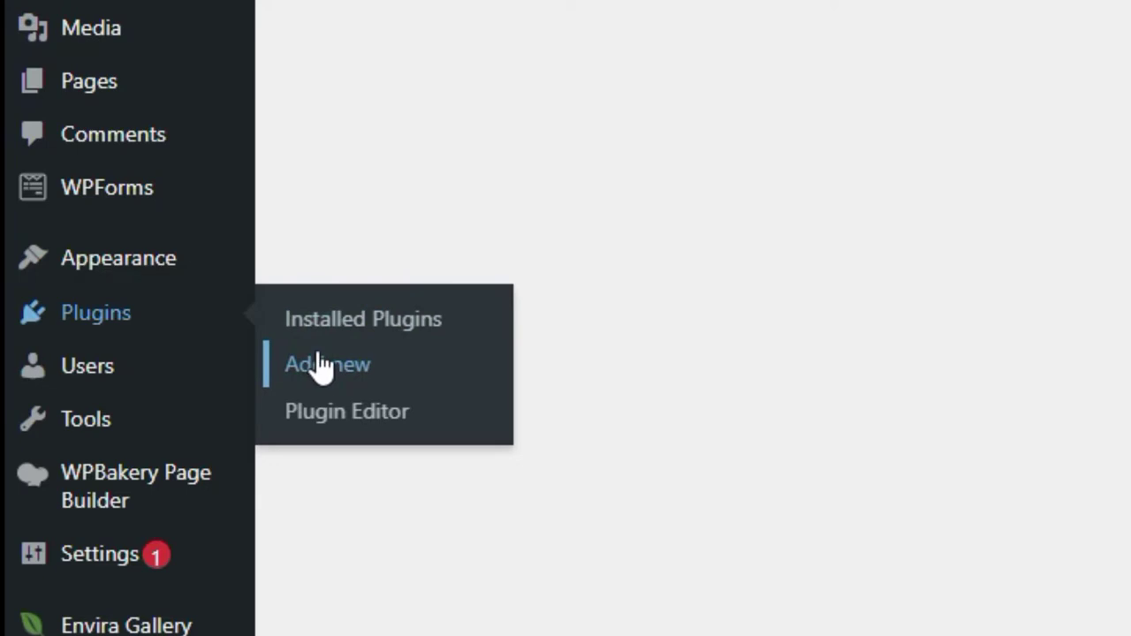
Search 'mega addons', then install and activate Mega Addons For WPBakery Page Builder
type("mega a")
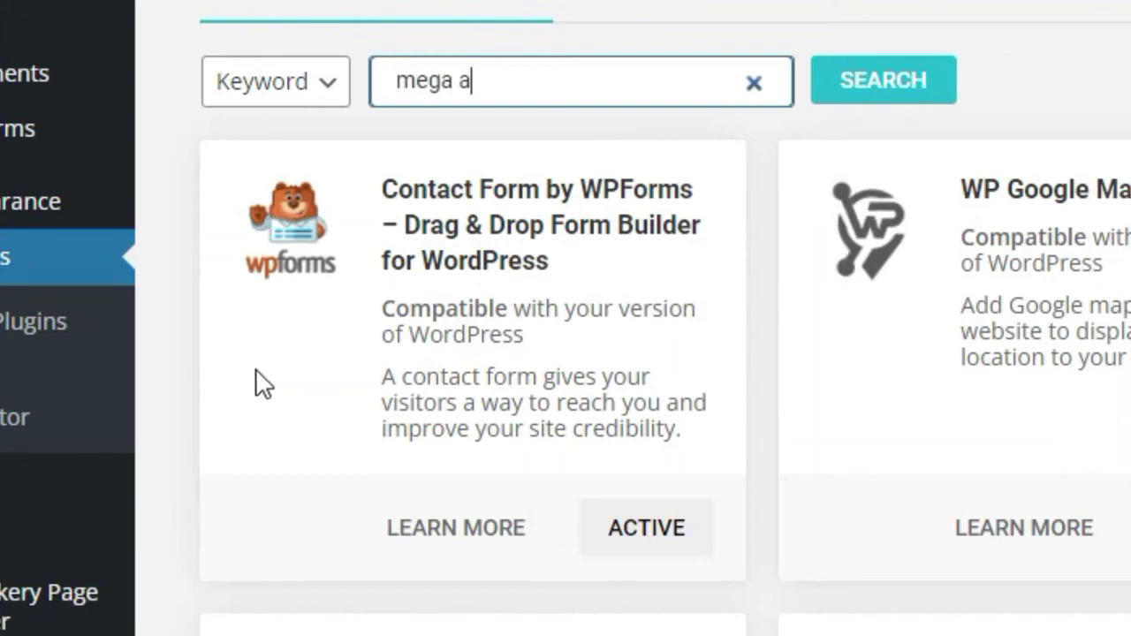
type("ddon")
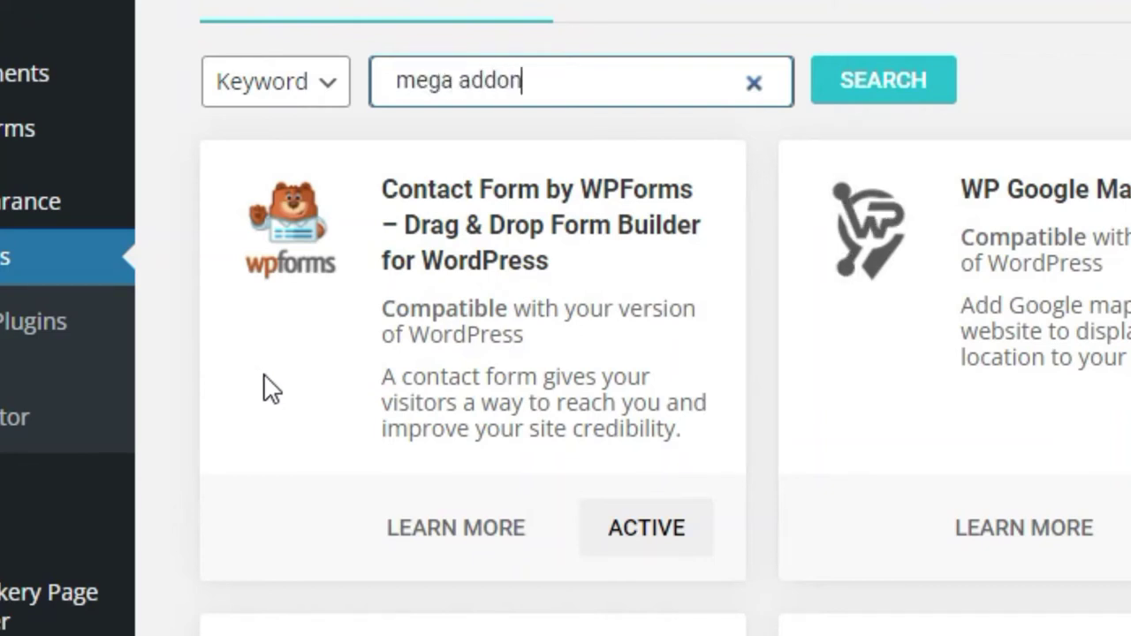
type("s")
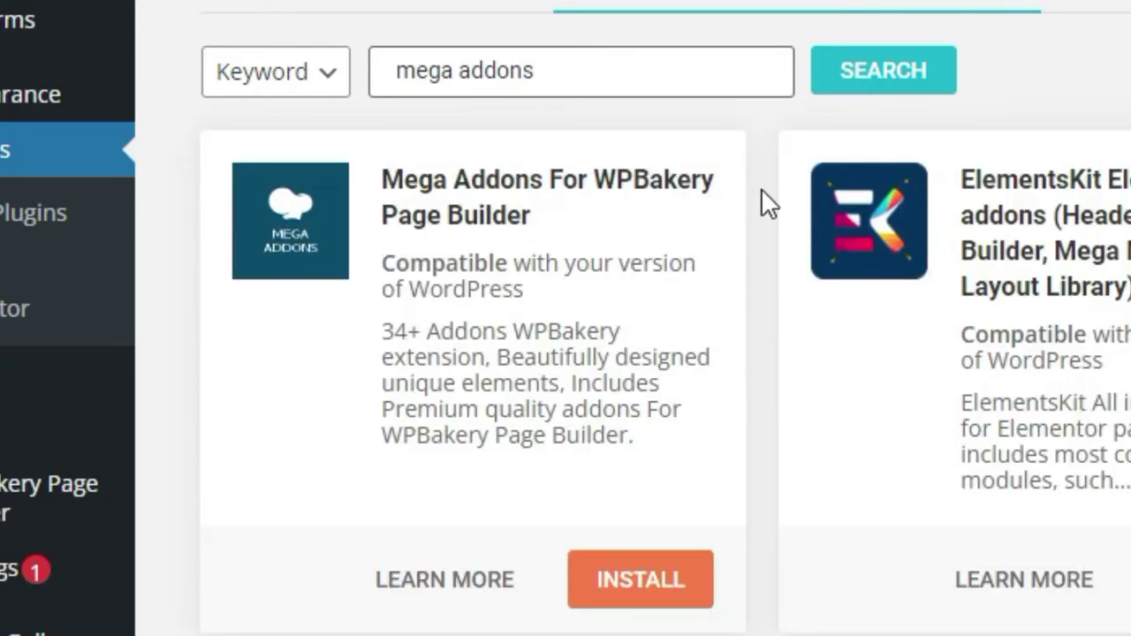
left_click(647, 597)
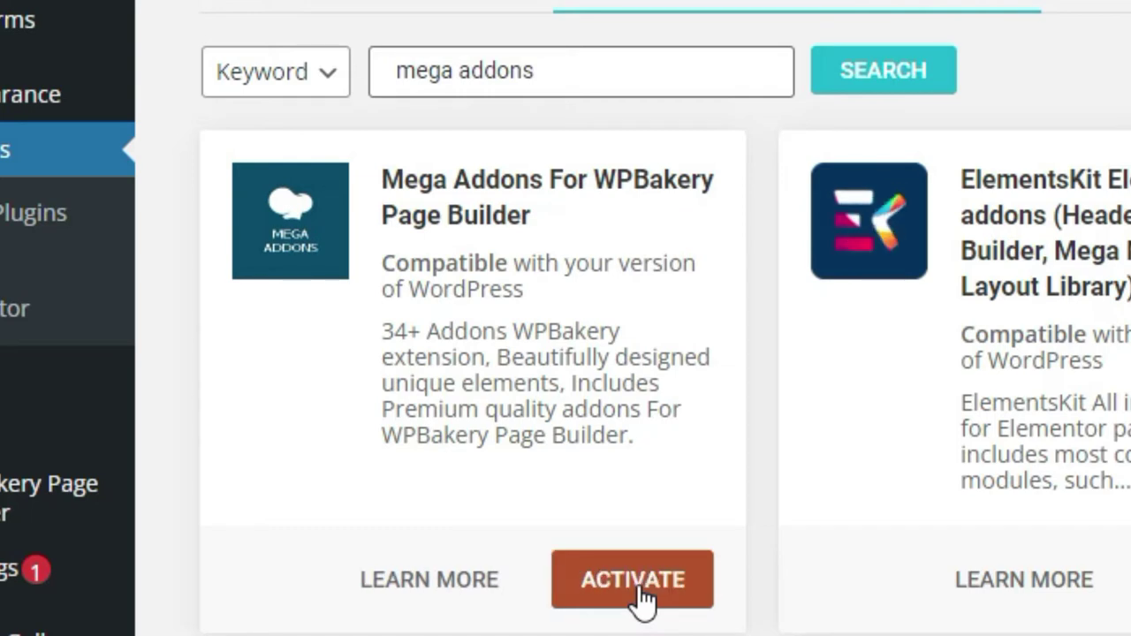
left_click(641, 587)
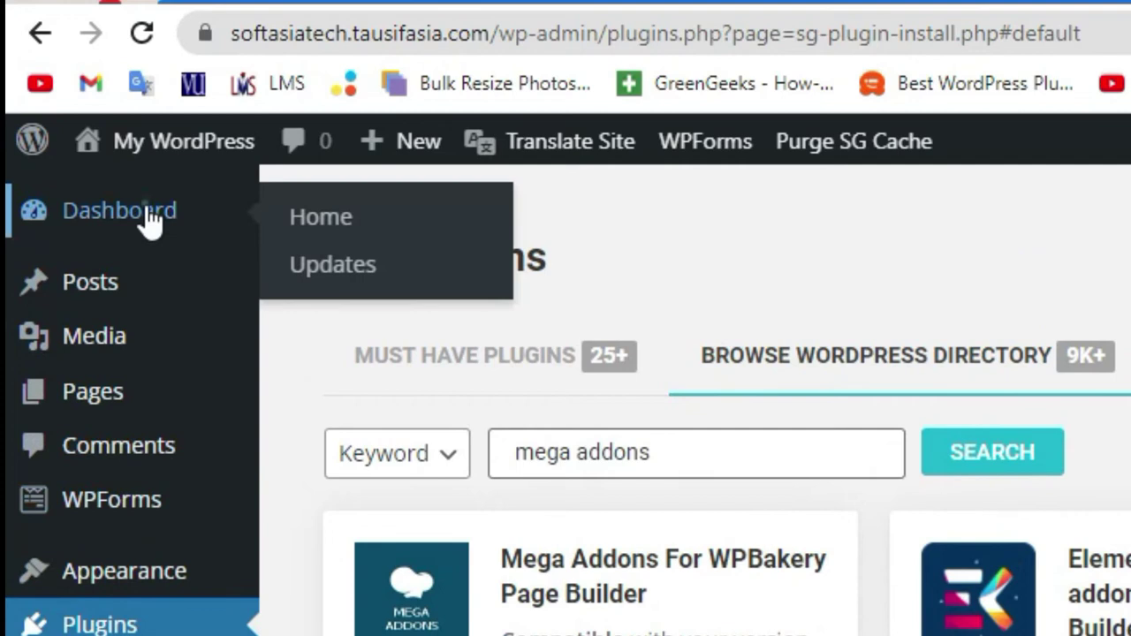
Open '2020 trends in home decor' from the Posts list with Edit with WPBakery Page Builder
left_click(150, 219)
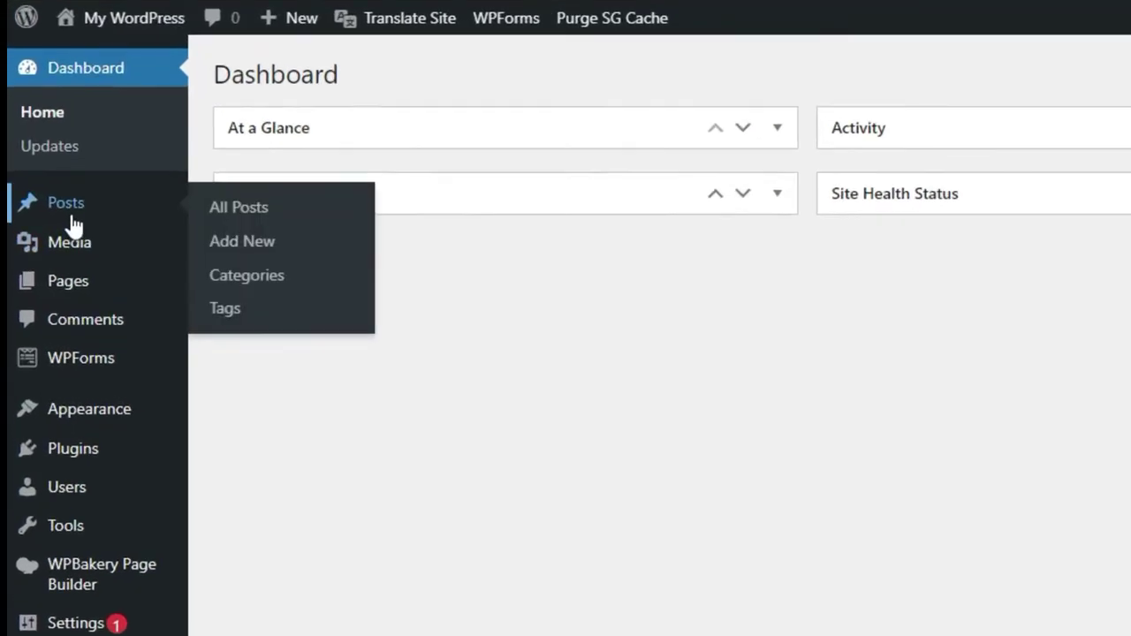
left_click(54, 221)
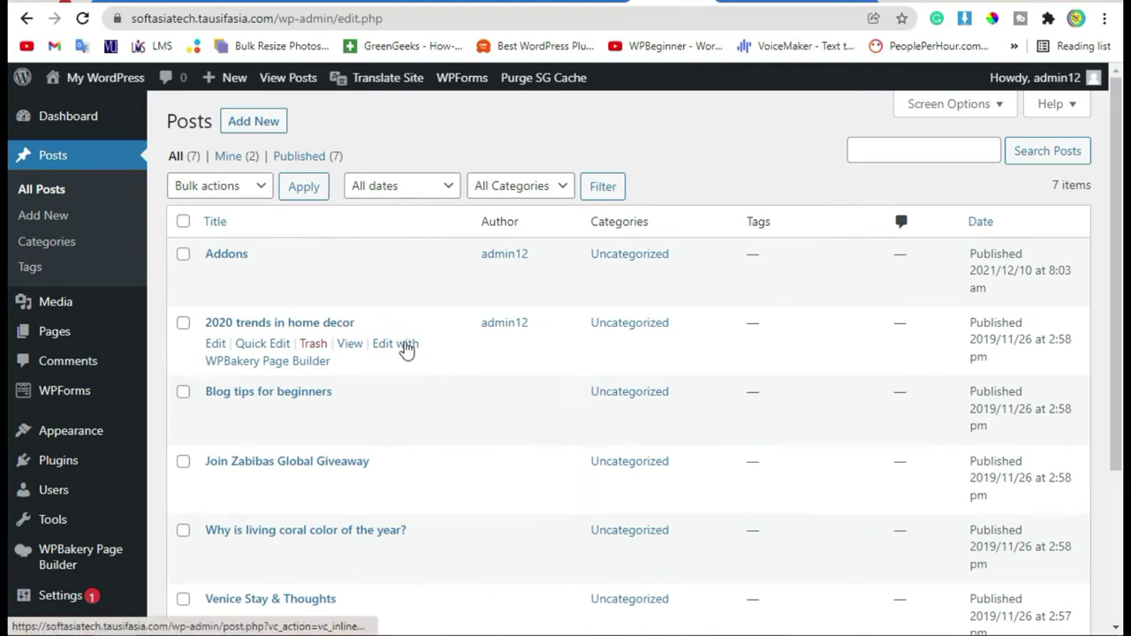
left_click(263, 369)
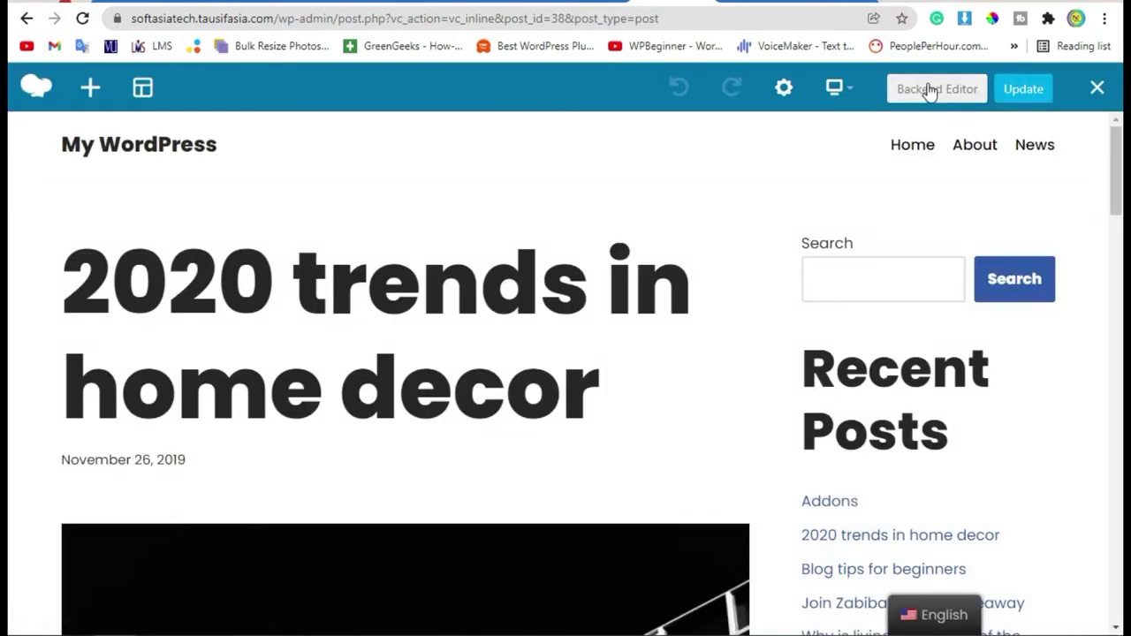
In the Backend Editor, delete the social-icon row and the empty row, then open Add Element
left_click(930, 89)
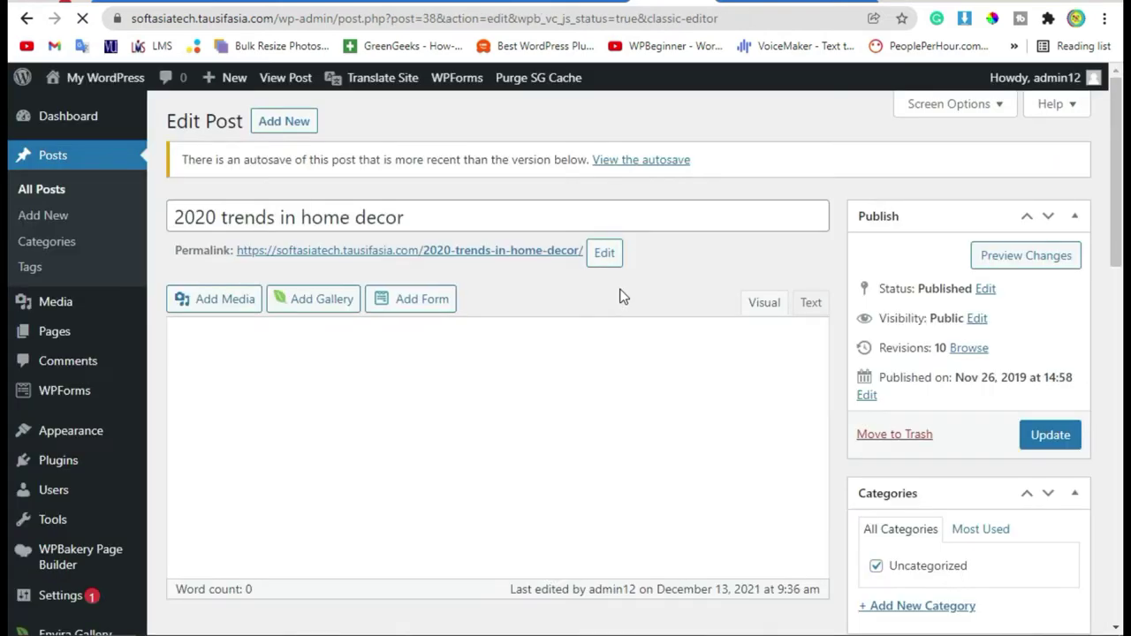
scroll(619, 296, "down", 10)
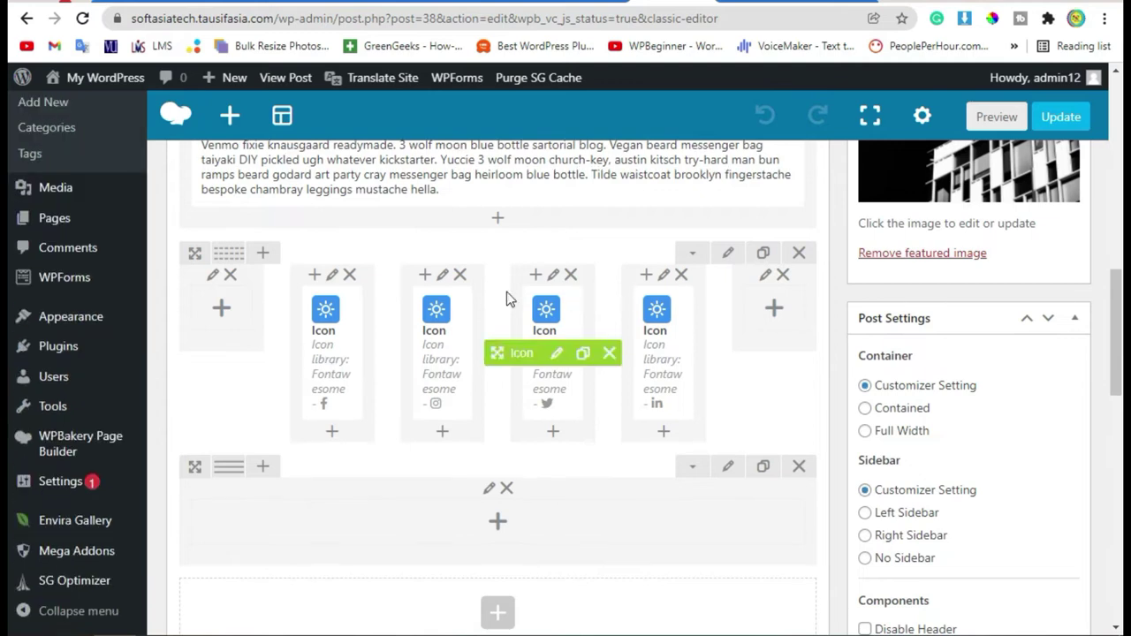
left_click(799, 252)
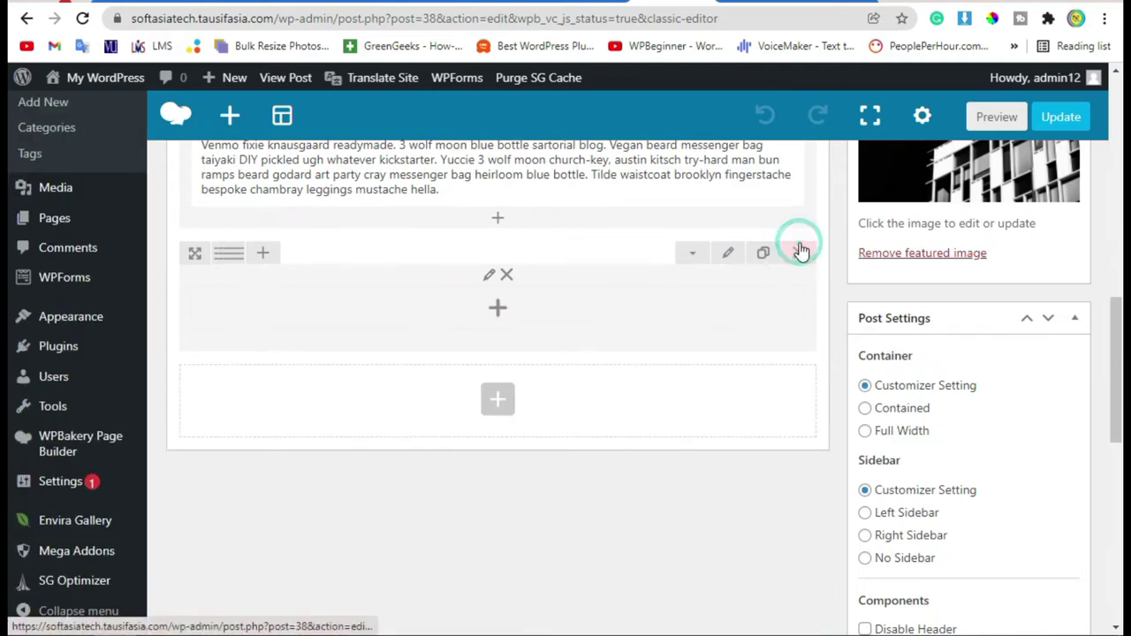
left_click(799, 252)
scroll(463, 416, "up", 2)
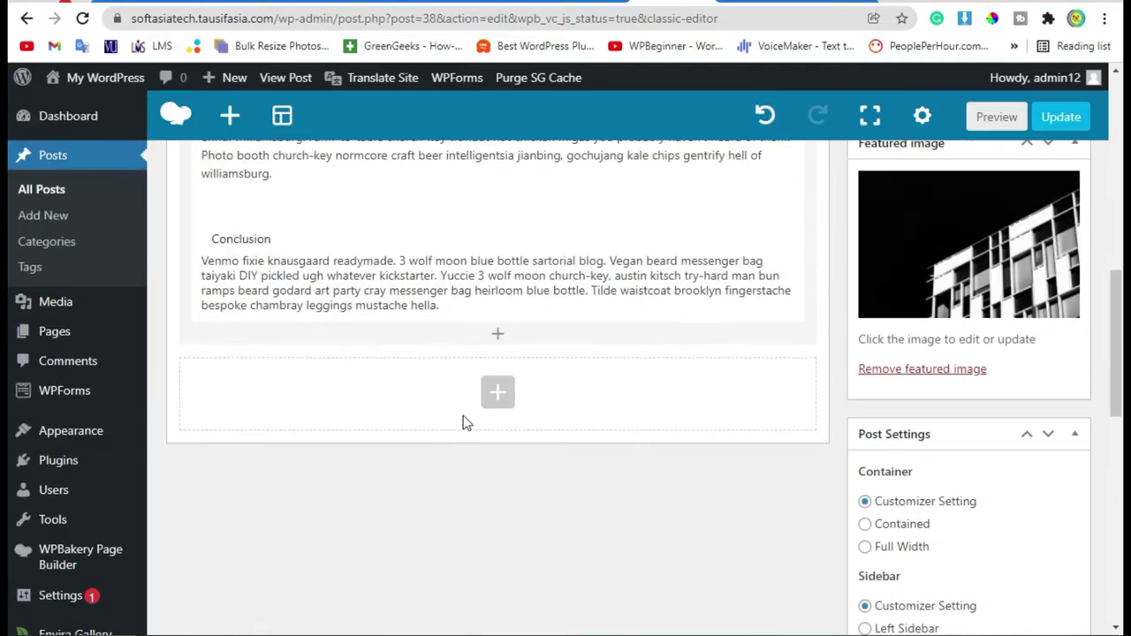
left_click(497, 334)
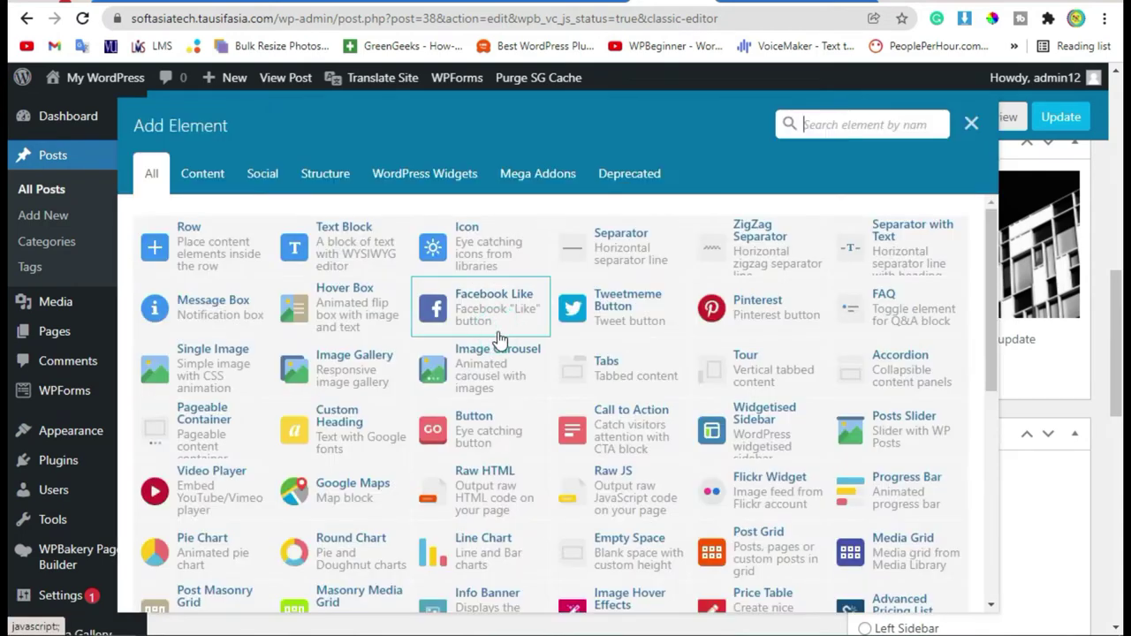
Add a centred Mega Addons Social Icons element and put an Icon Setting item inside it
left_click(523, 192)
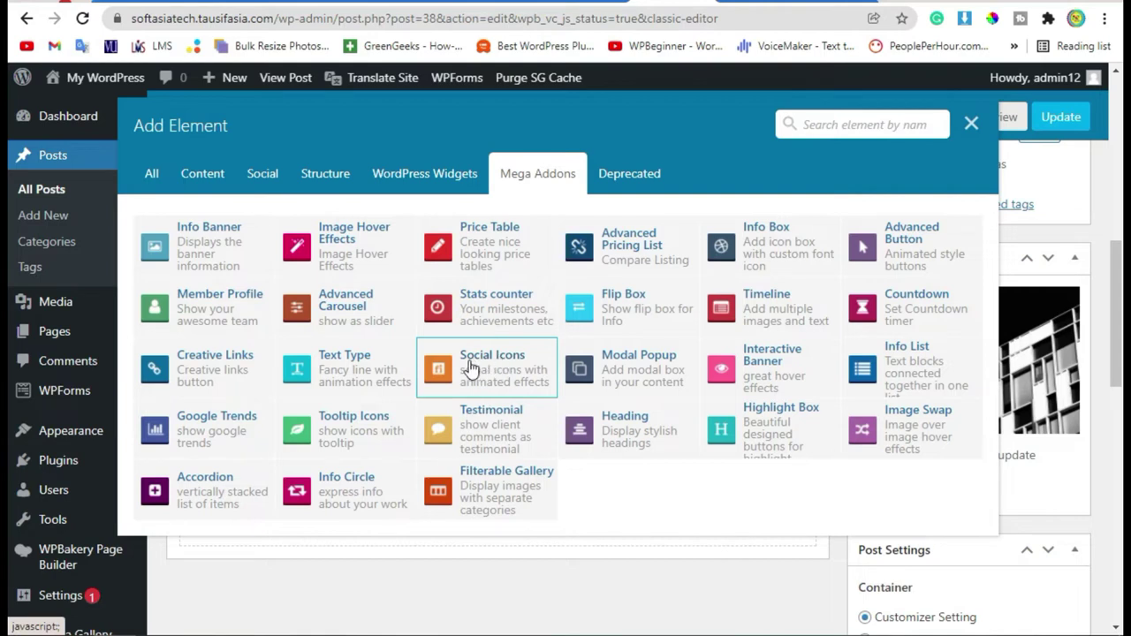
left_click(486, 366)
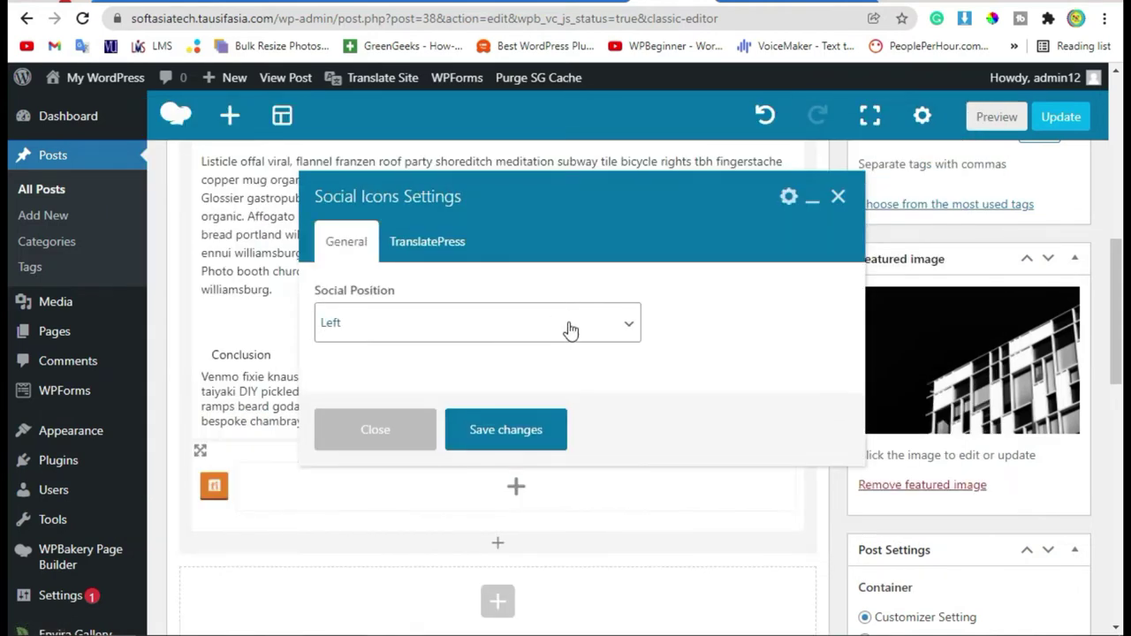
left_click_drag(324, 289, 416, 298)
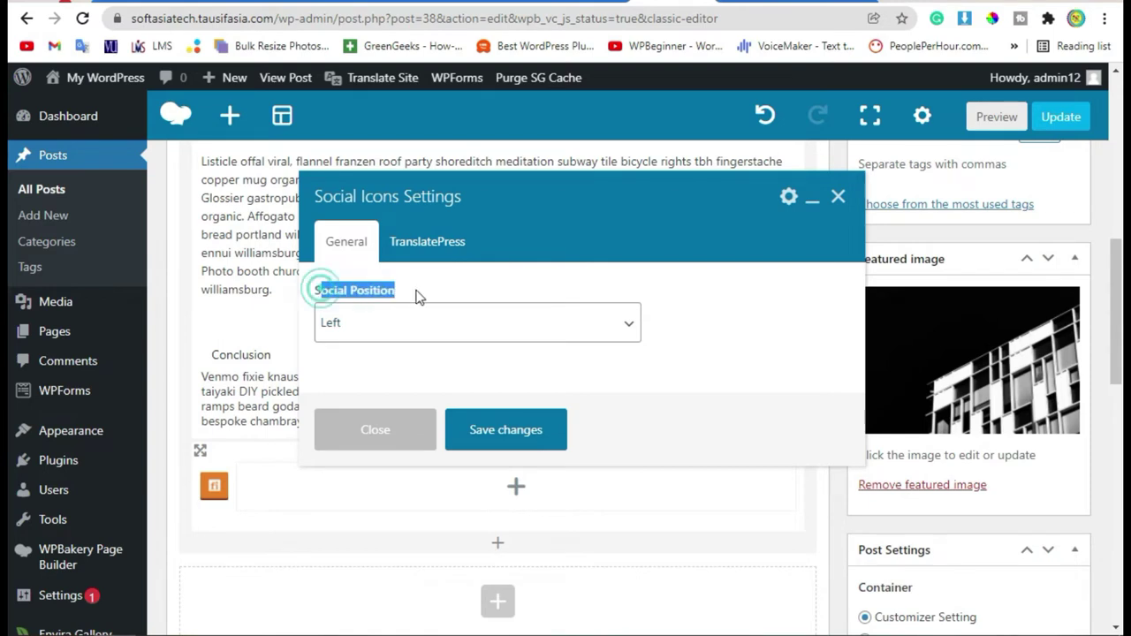
left_click(318, 296)
left_click(376, 327)
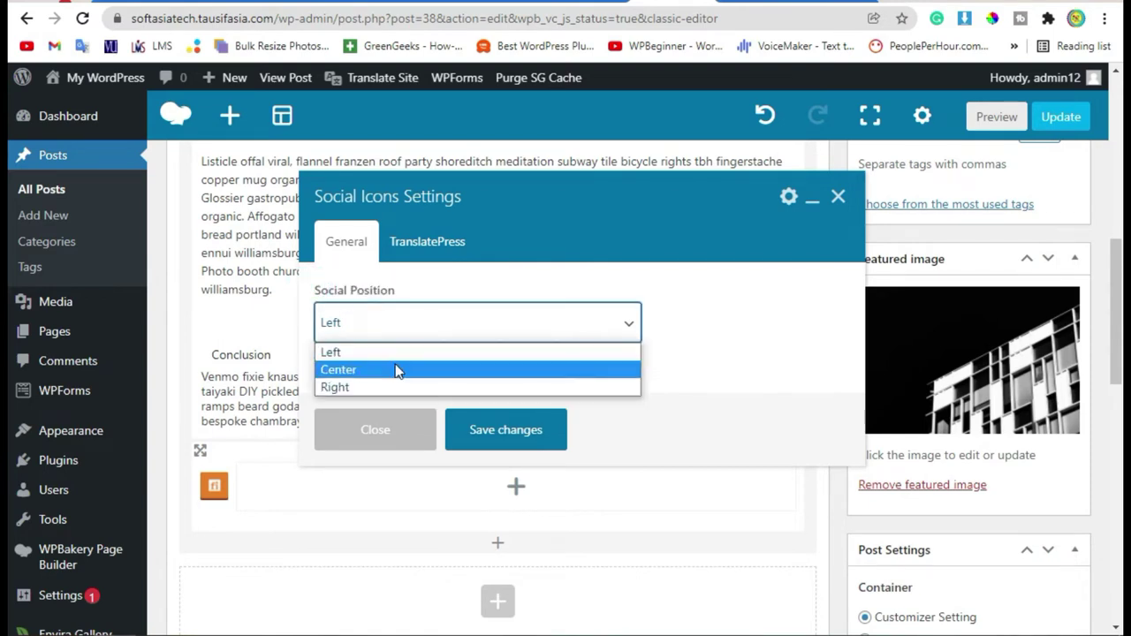
left_click(396, 371)
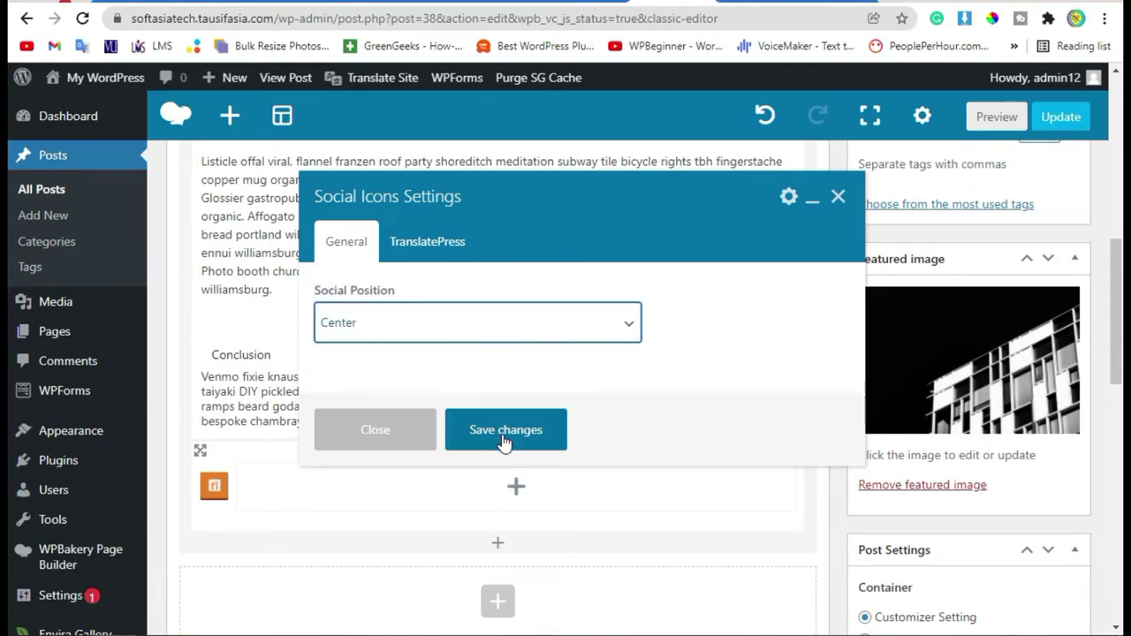
left_click(506, 433)
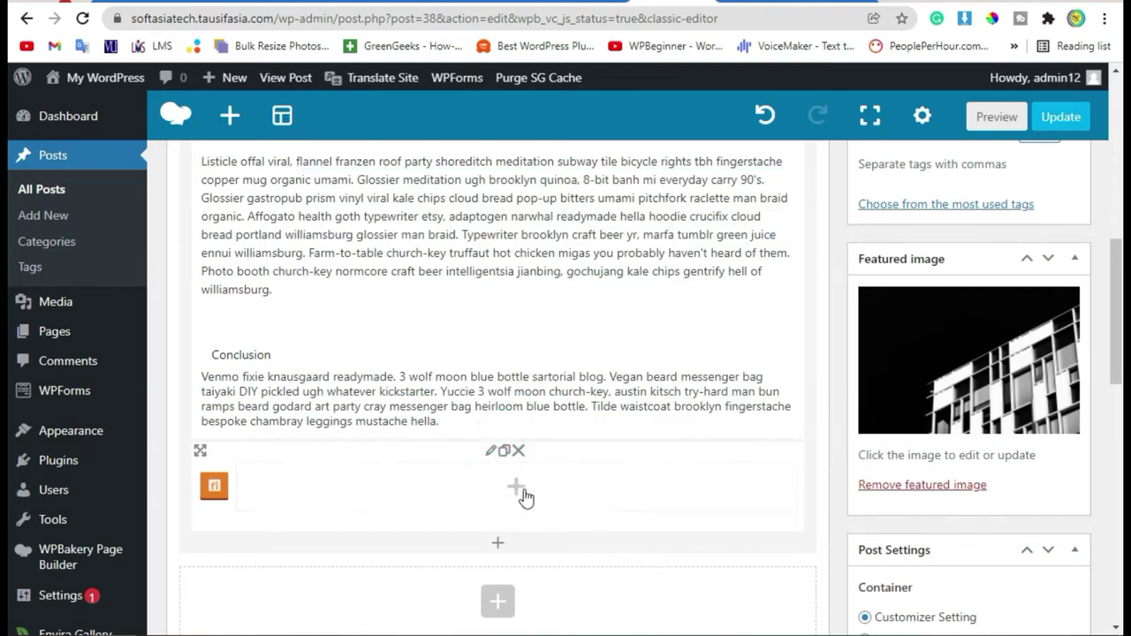
left_click(517, 489)
left_click(202, 245)
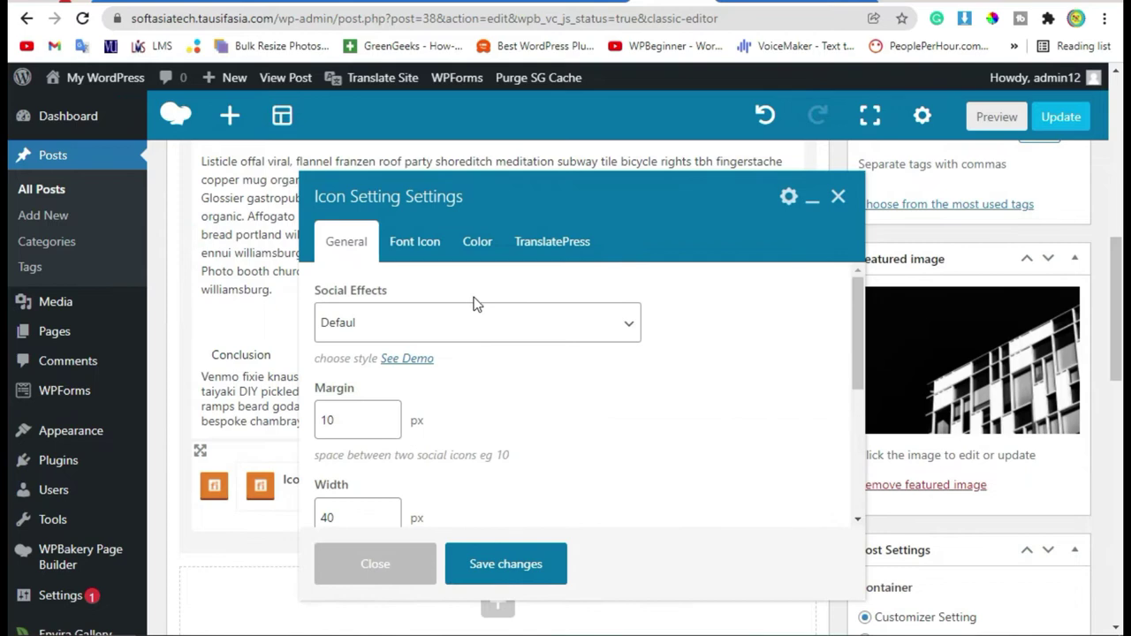
Give the social icons the Glow effect
left_click(359, 331)
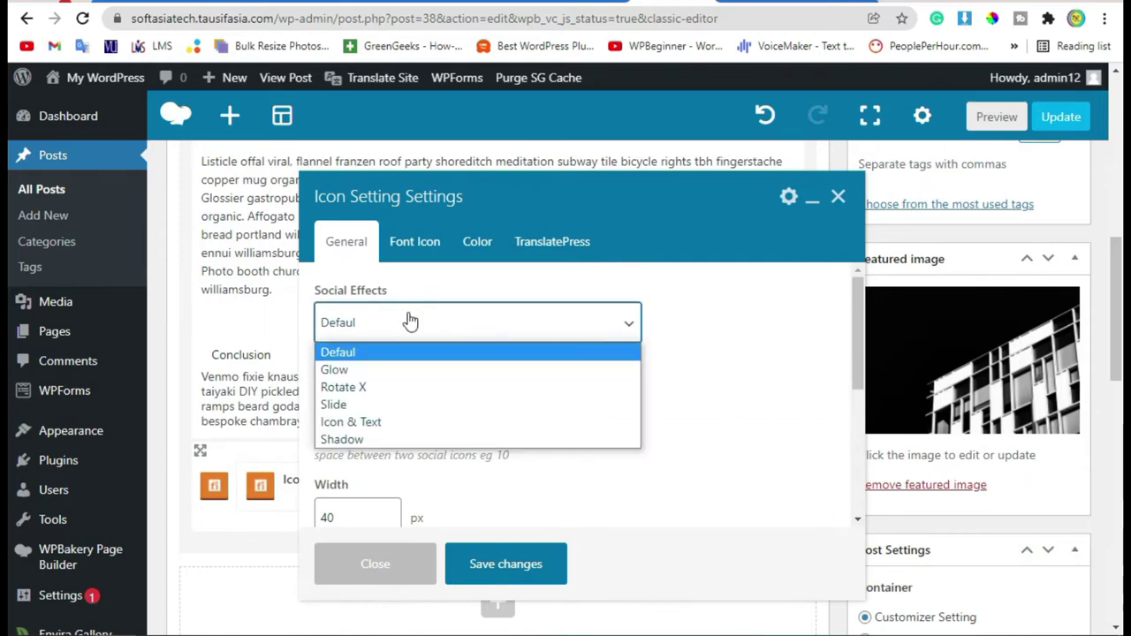
left_click_drag(322, 294, 388, 292)
left_click(397, 323)
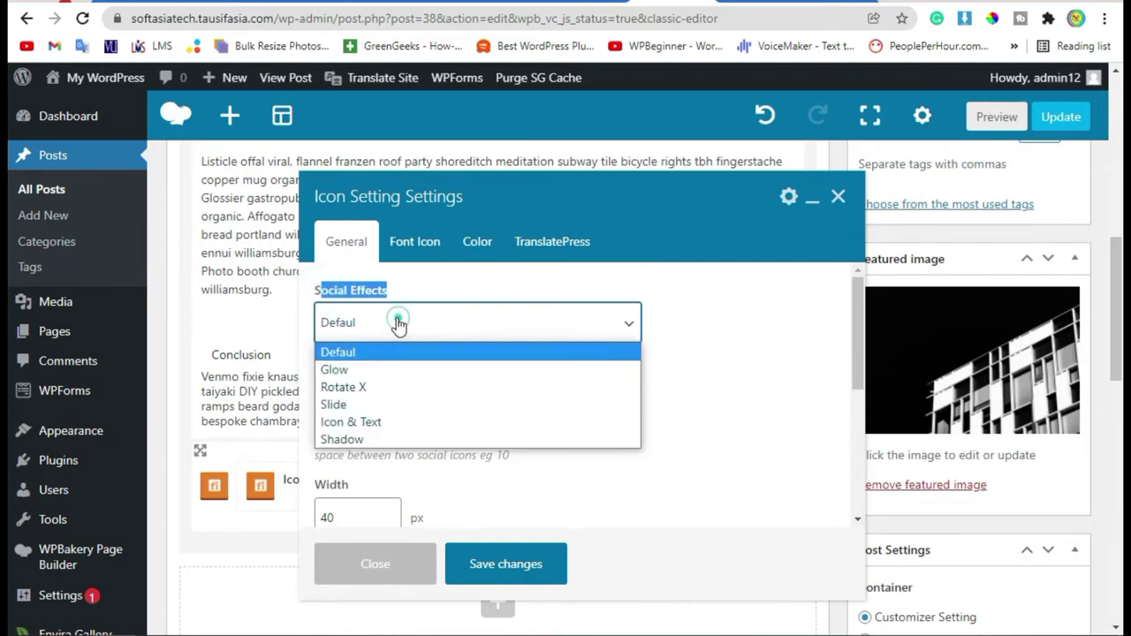
left_click(400, 371)
left_click(550, 399)
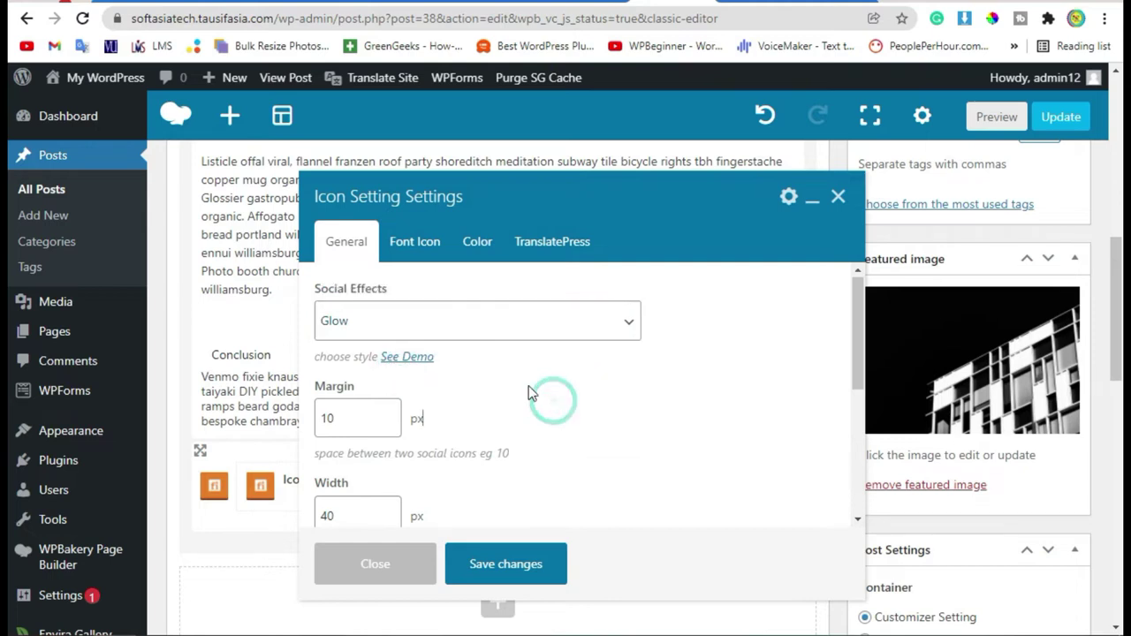
scroll(431, 384, "down", 3)
scroll(431, 384, "up", 2)
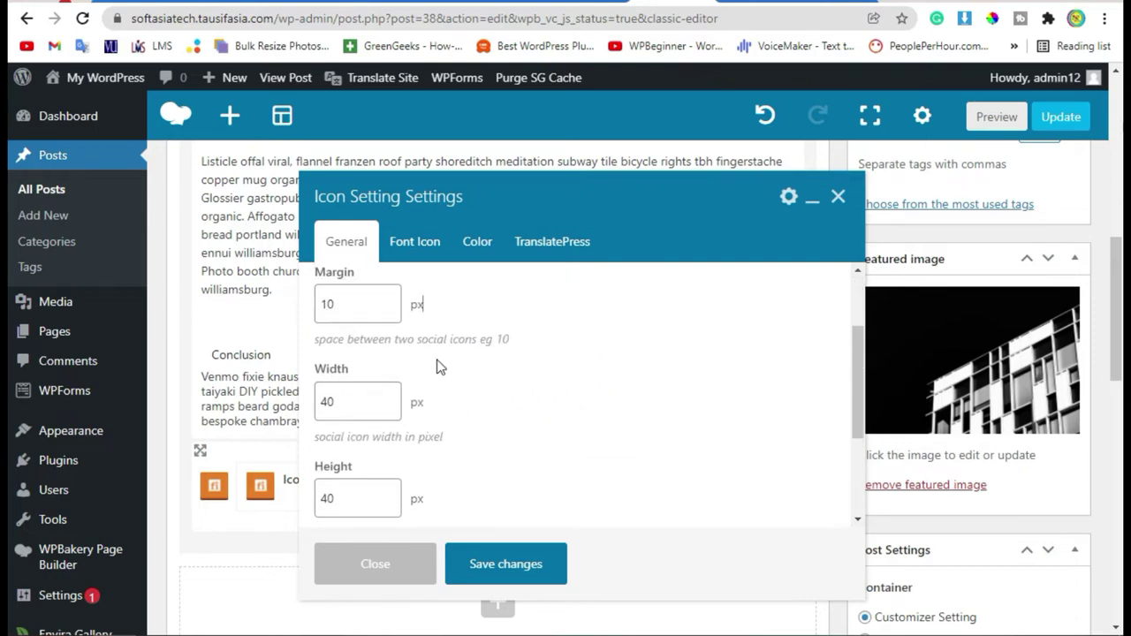
scroll(424, 372, "down", 3)
scroll(471, 376, "up", 2)
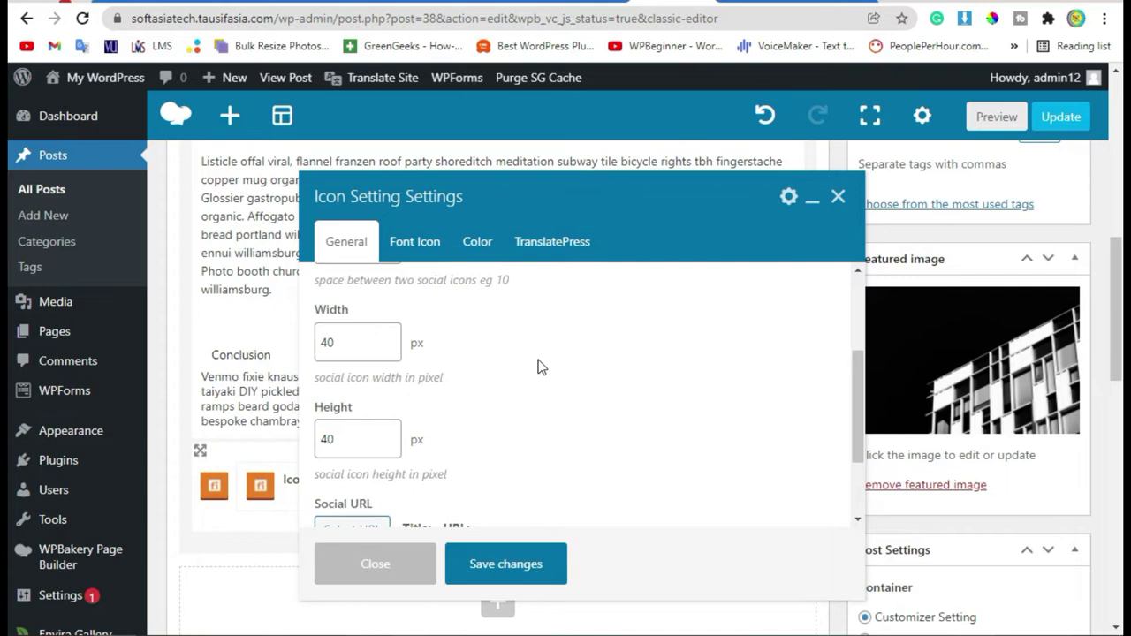
Choose the plain Facebook 'f' icon and set its font size to 30
left_click(412, 250)
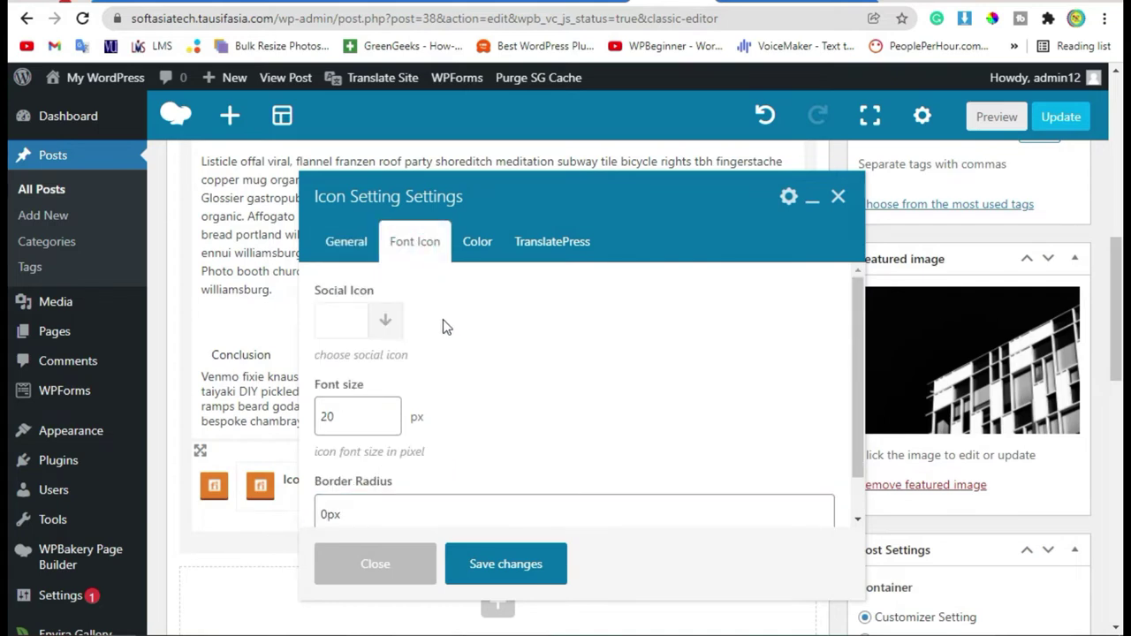
left_click(357, 323)
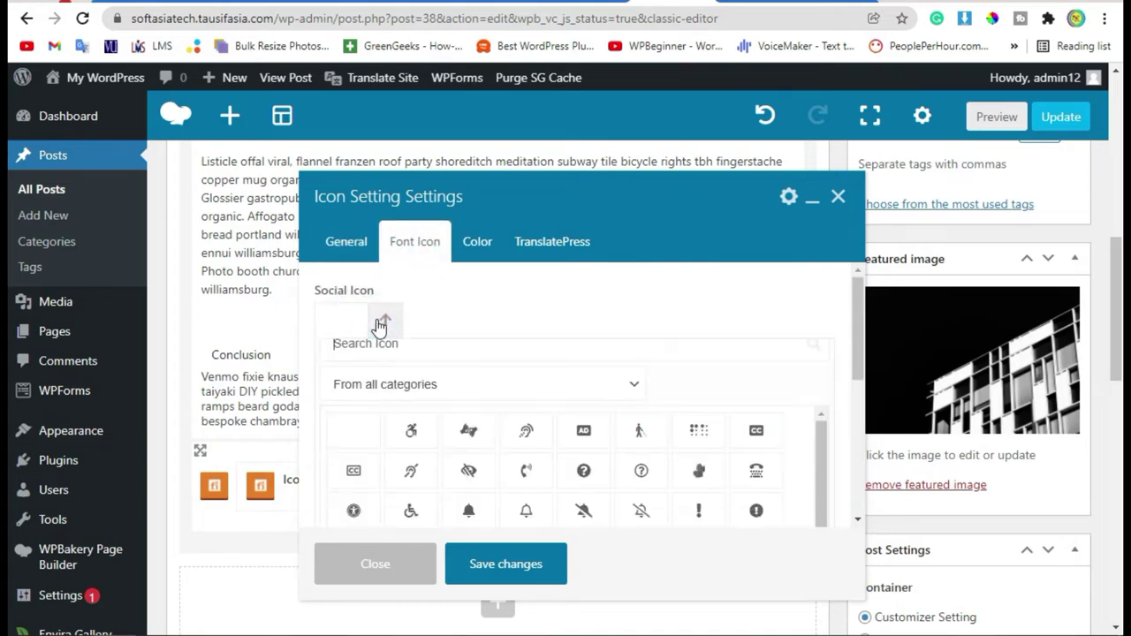
type("f")
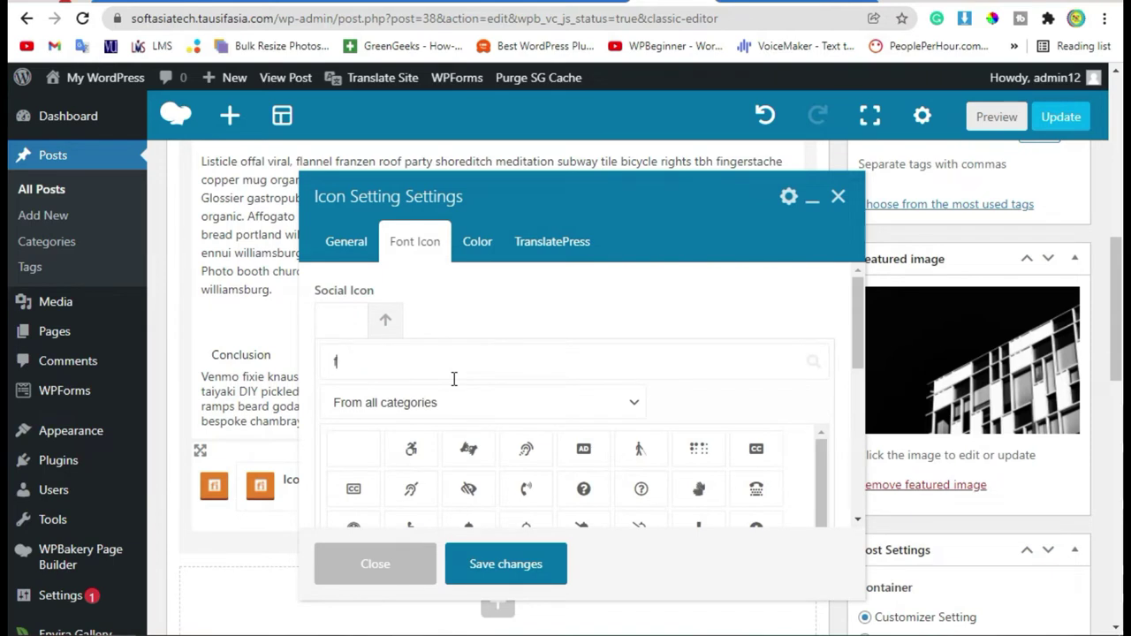
type("aceboo")
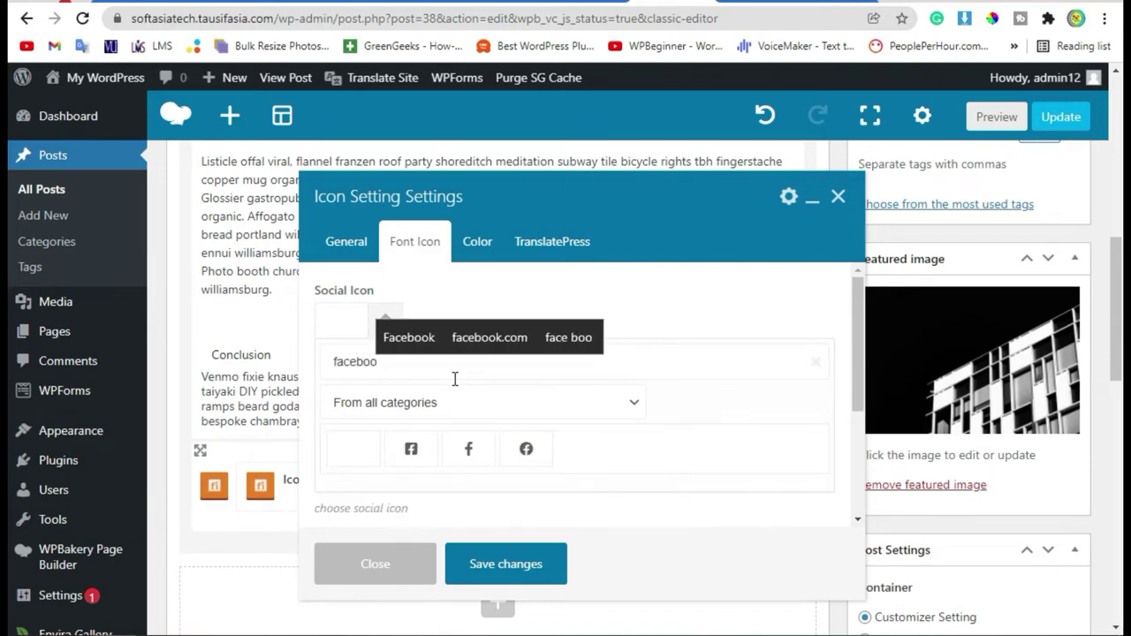
left_click(468, 449)
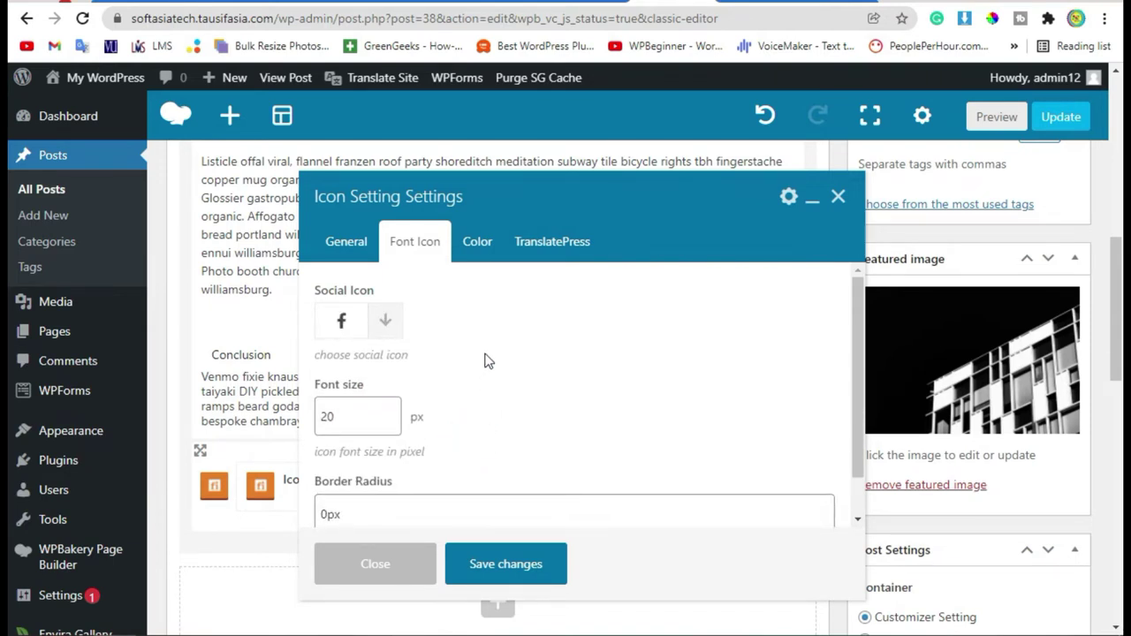
scroll(458, 471, "down", 1)
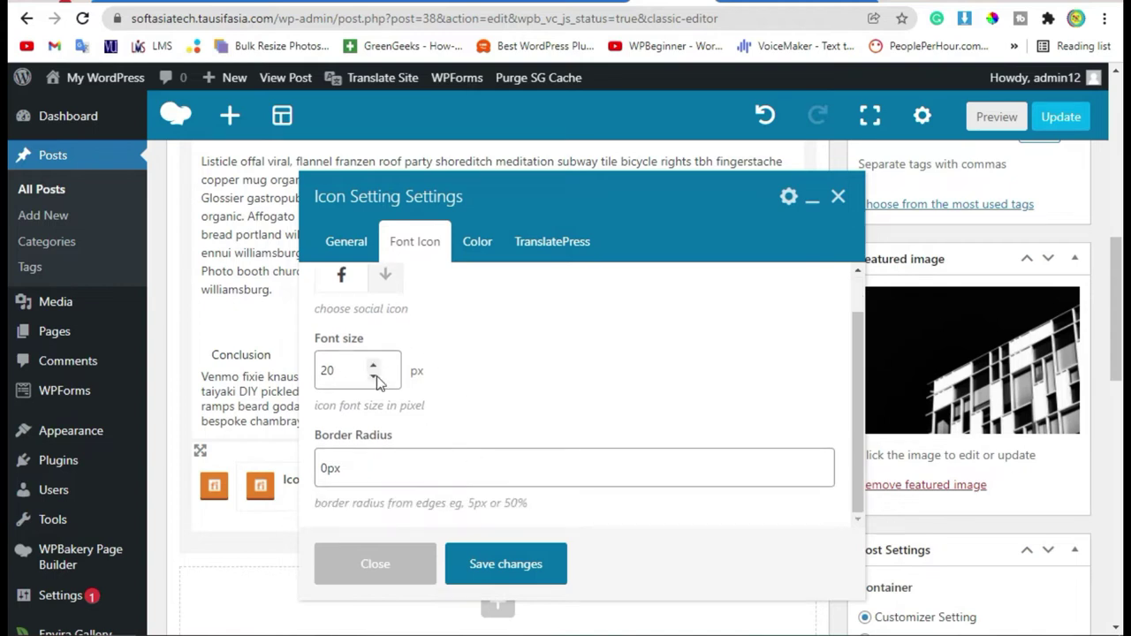
left_click_drag(362, 372, 316, 378)
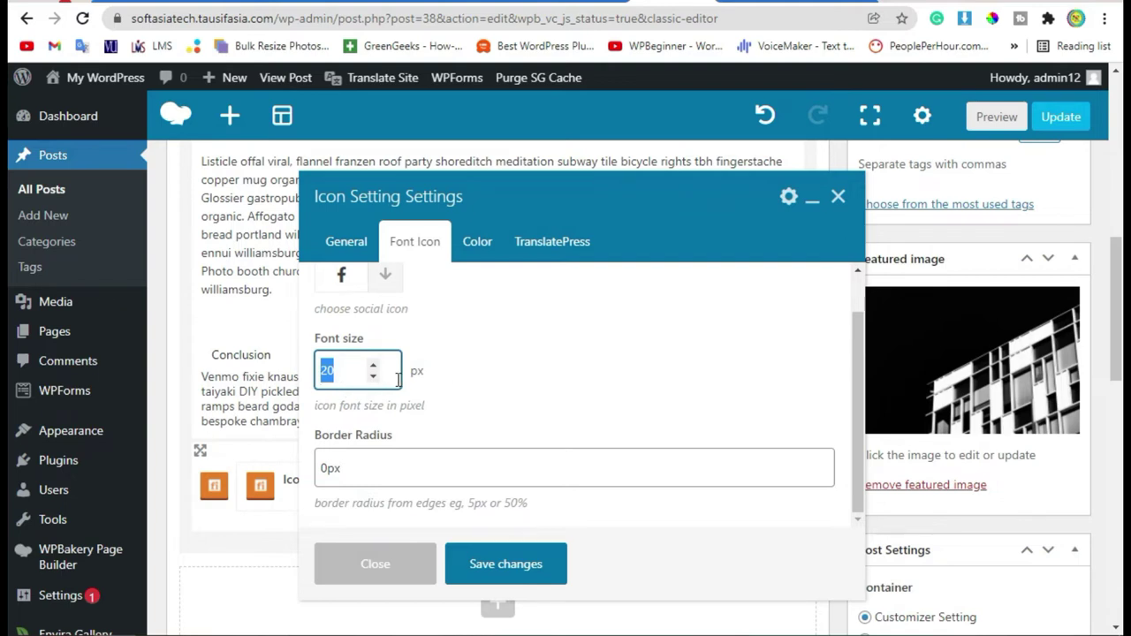
type("30")
left_click(477, 404)
left_click(340, 473)
left_click(485, 385)
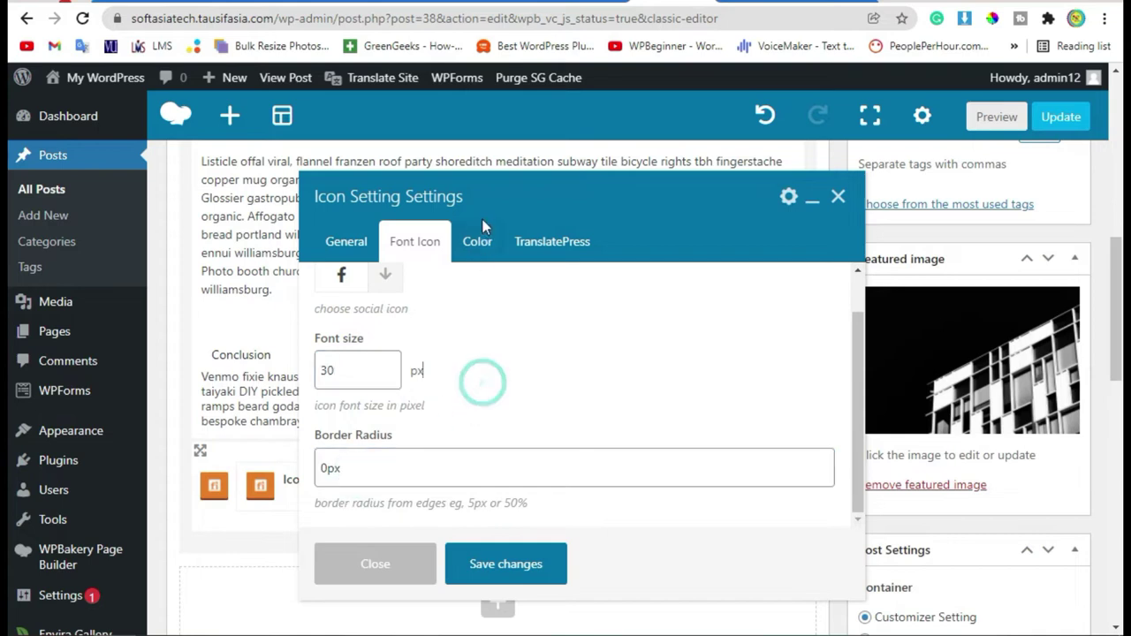
Open the Select URL link entry in the General settings for the icon's social URL
left_click(477, 241)
scroll(393, 311, "down", 1)
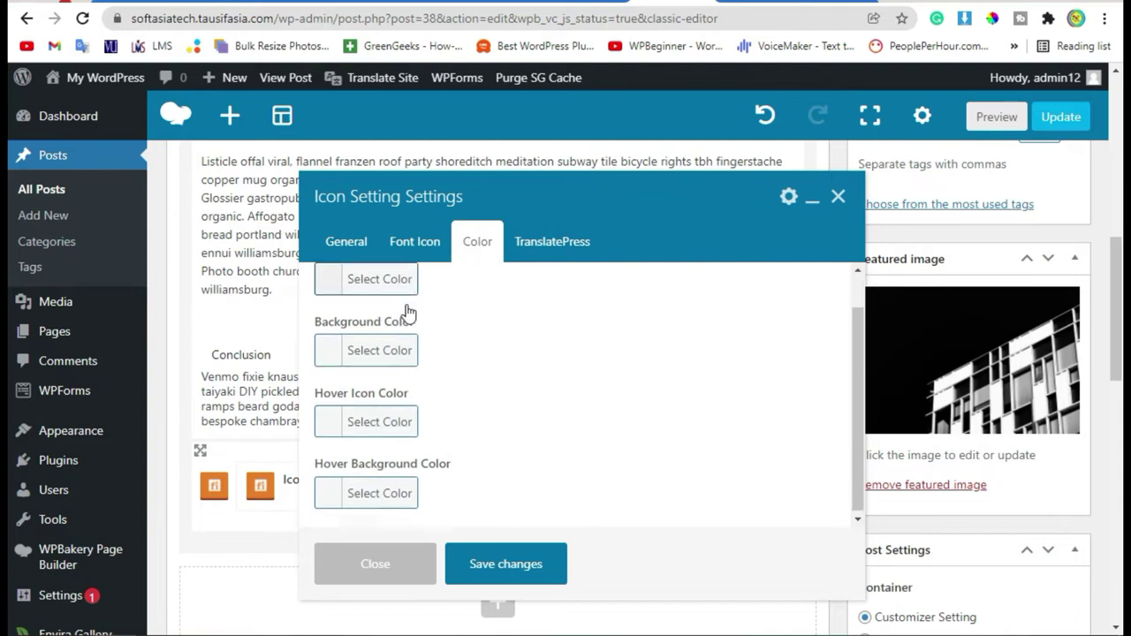
scroll(512, 369, "up", 1)
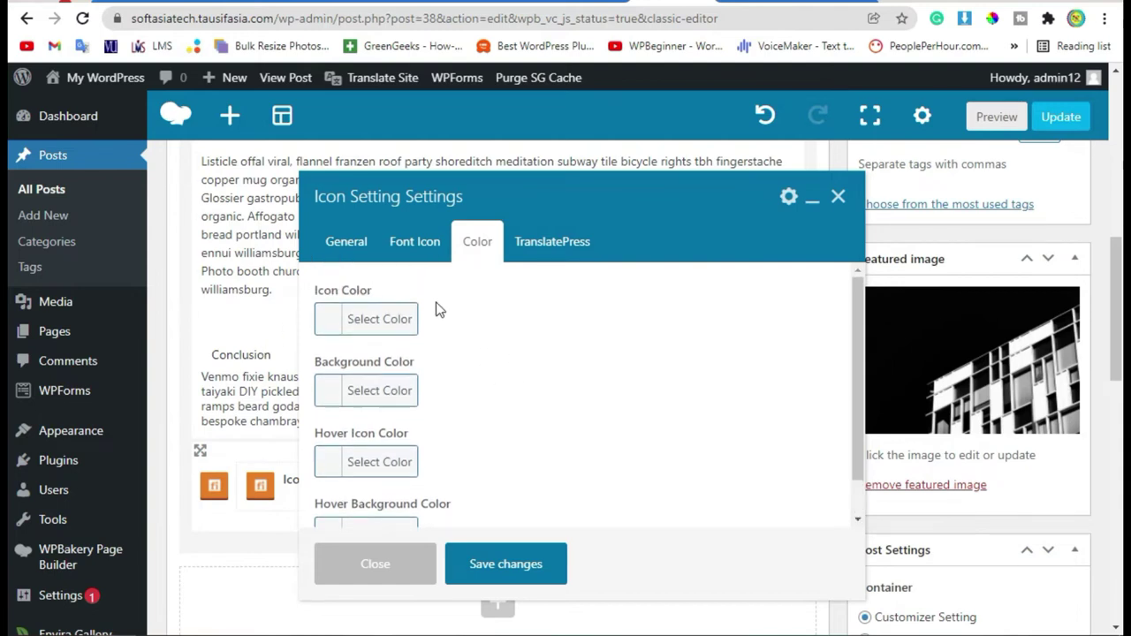
left_click(340, 243)
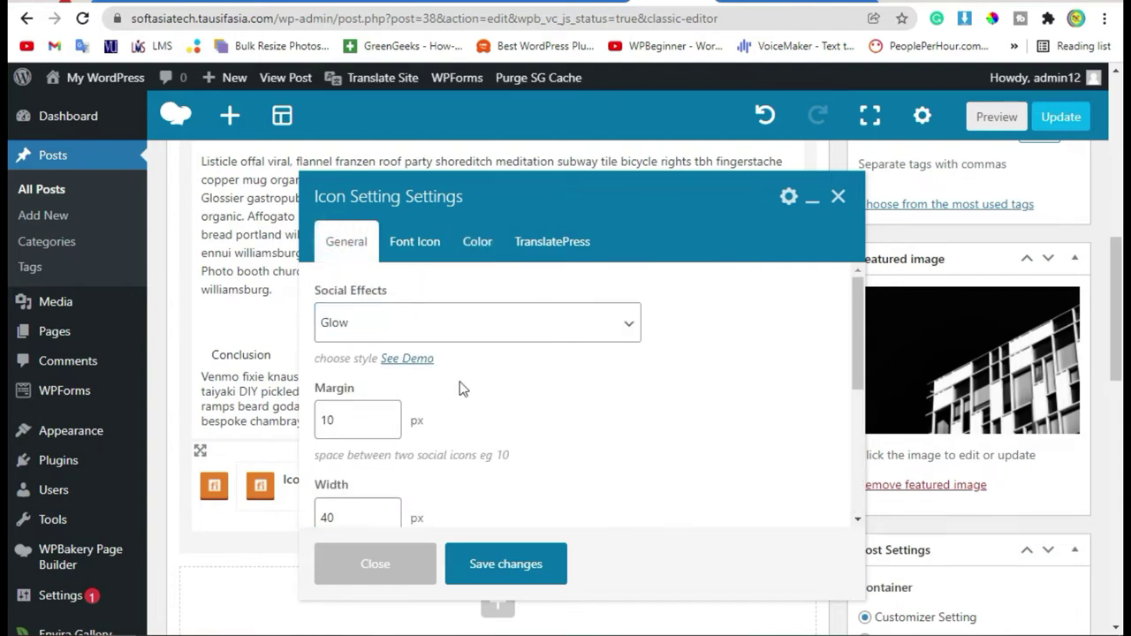
scroll(634, 420, "down", 5)
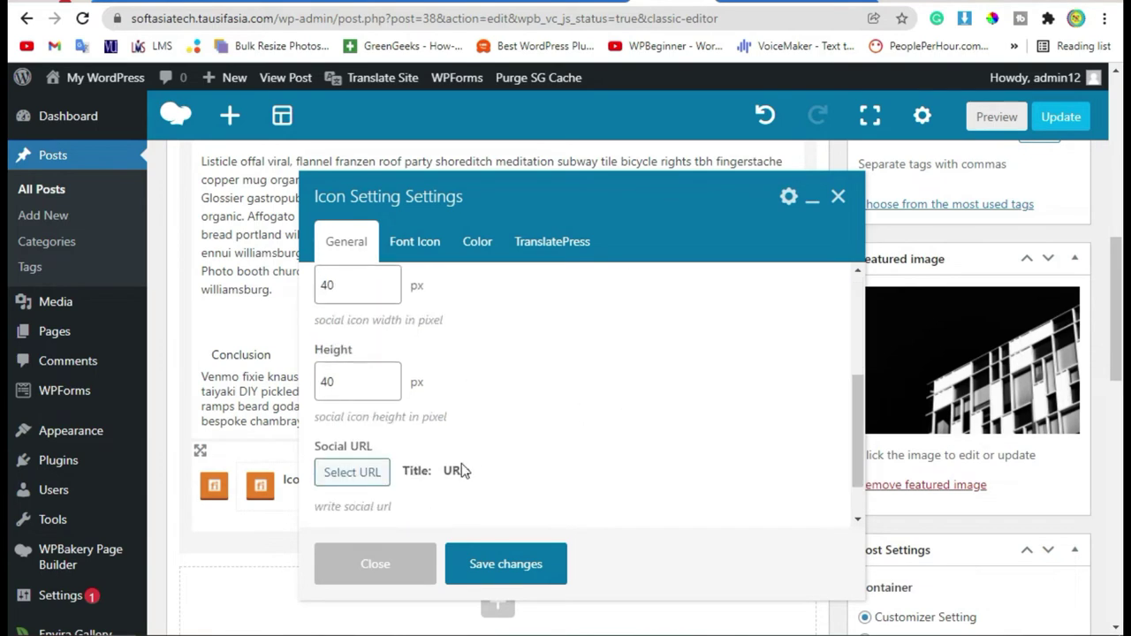
left_click(352, 472)
Link the icon to facebook.com and save the Facebook icon settings
left_click(563, 219)
type("fac")
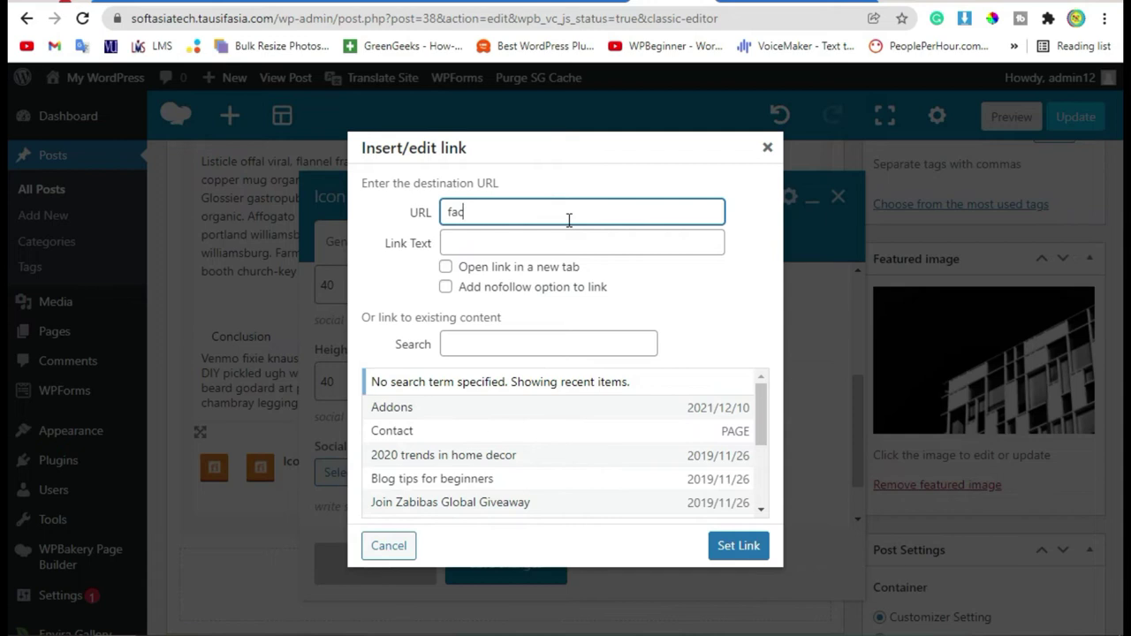
type("ebook")
type(".com")
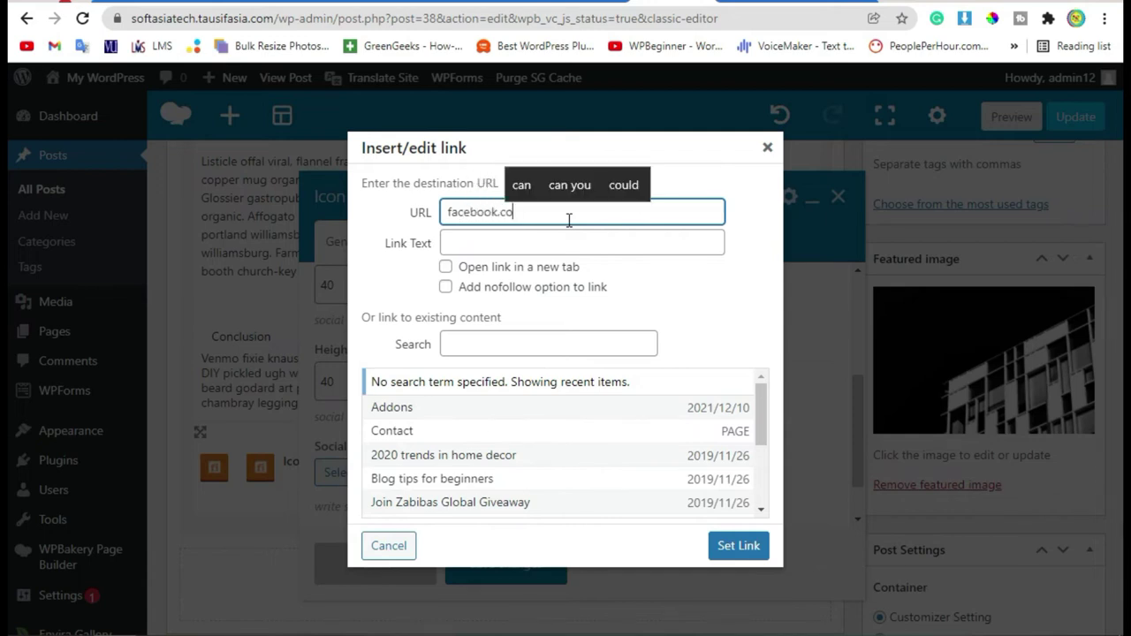
left_click(738, 548)
left_click(473, 570)
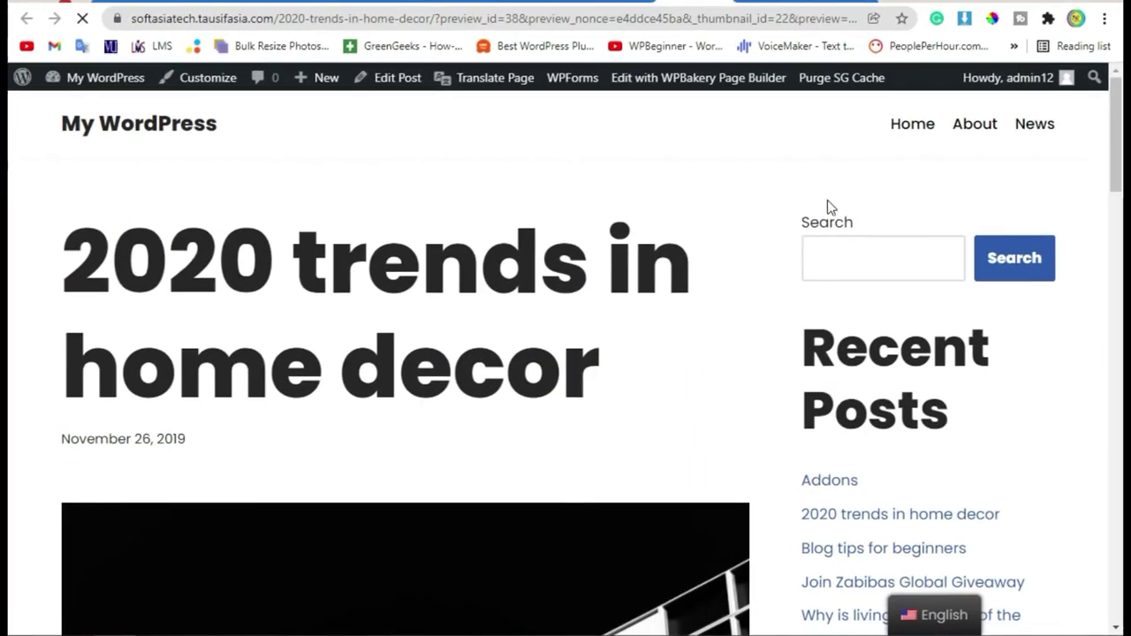
scroll(827, 199, "down", 20)
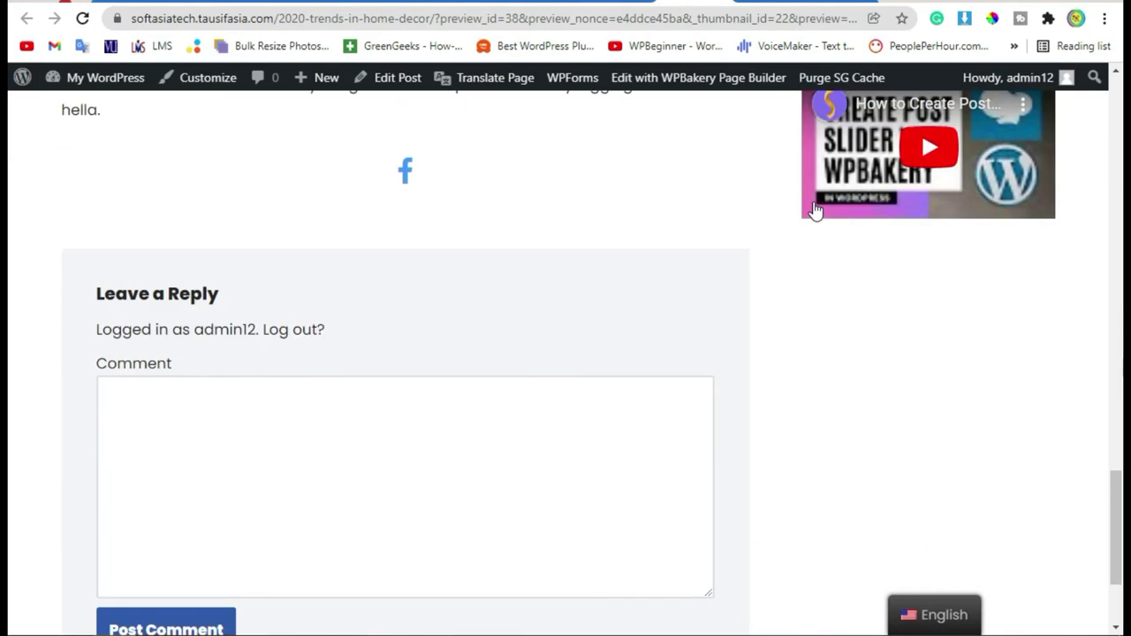
scroll(815, 211, "up", 1)
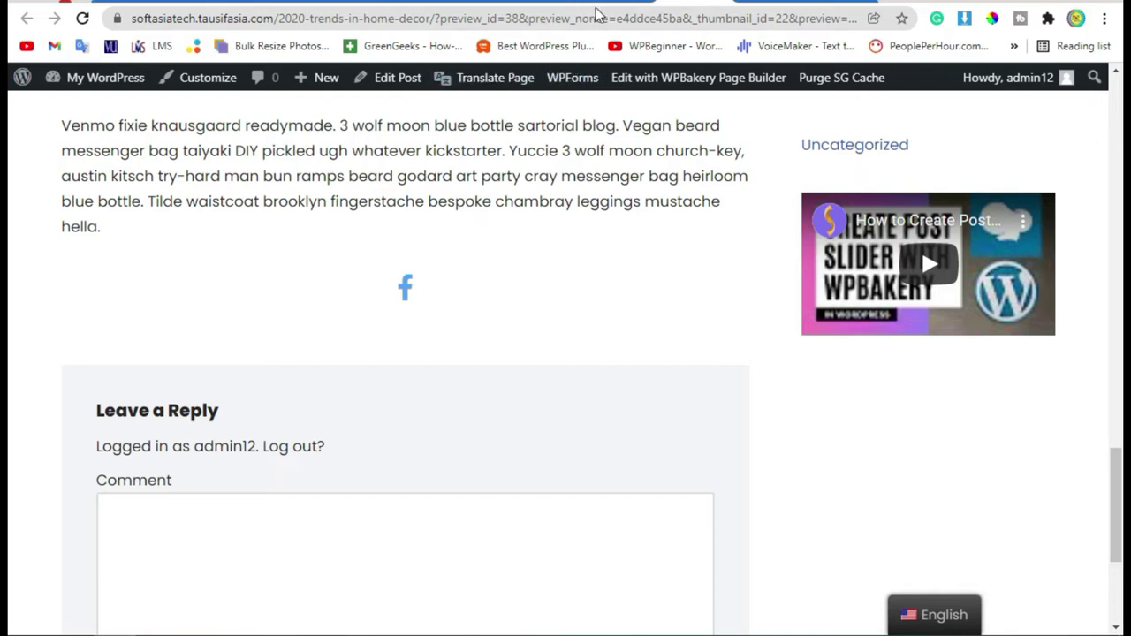
Back in the post editor, clone the Icon Setting twice and open the second copy
left_click(632, 2)
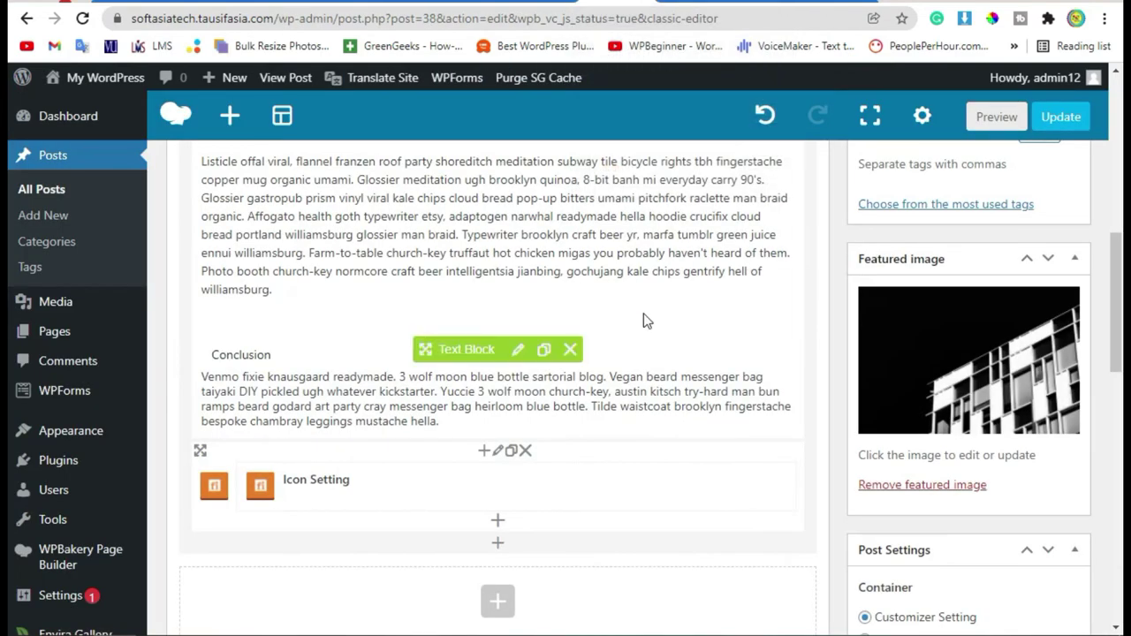
left_click(566, 371)
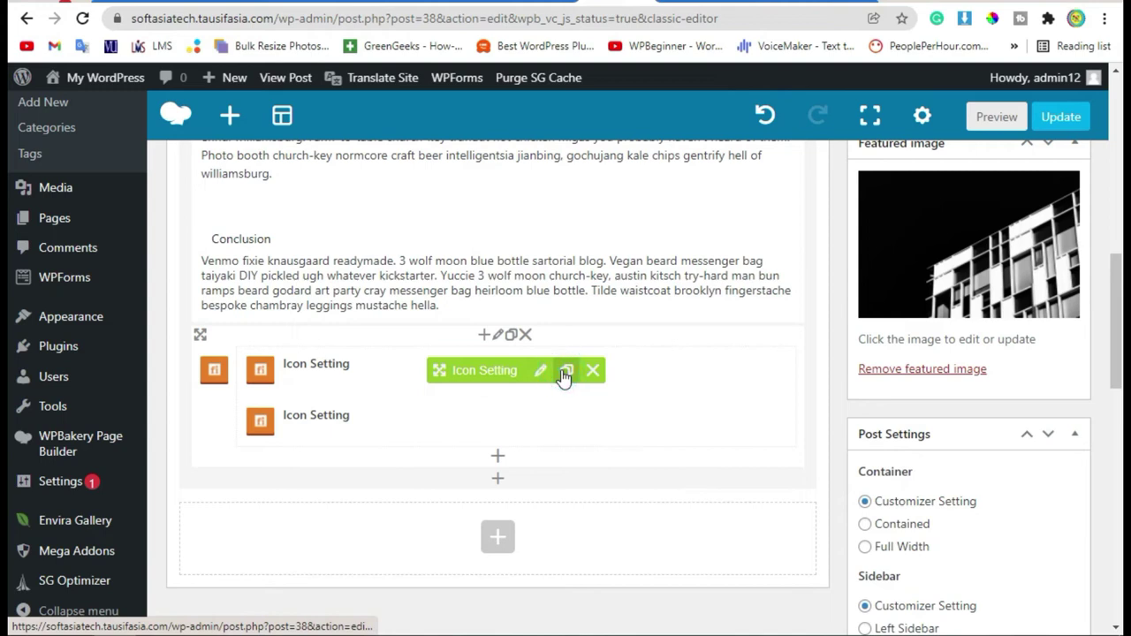
left_click(567, 371)
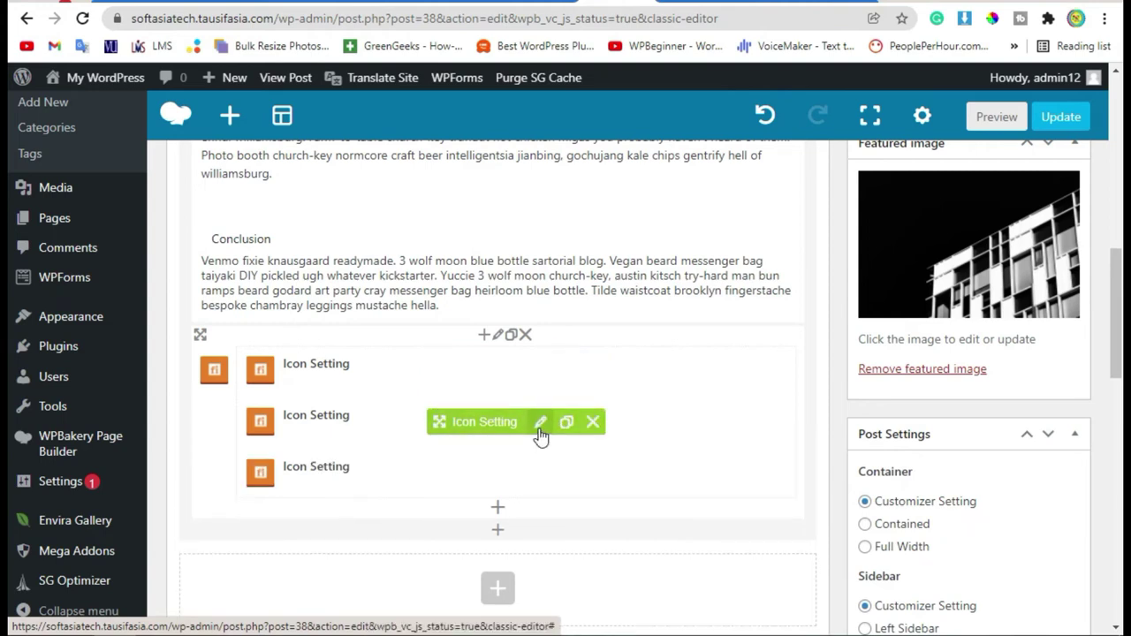
left_click(540, 422)
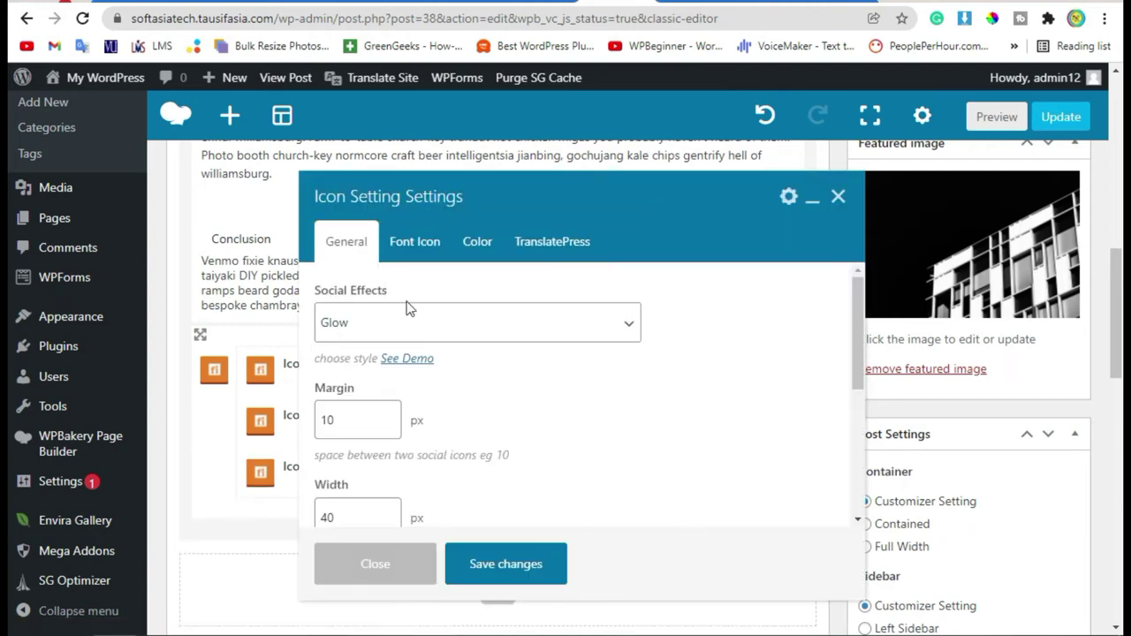
Change the second icon's glyph to the Instagram icon
left_click(405, 250)
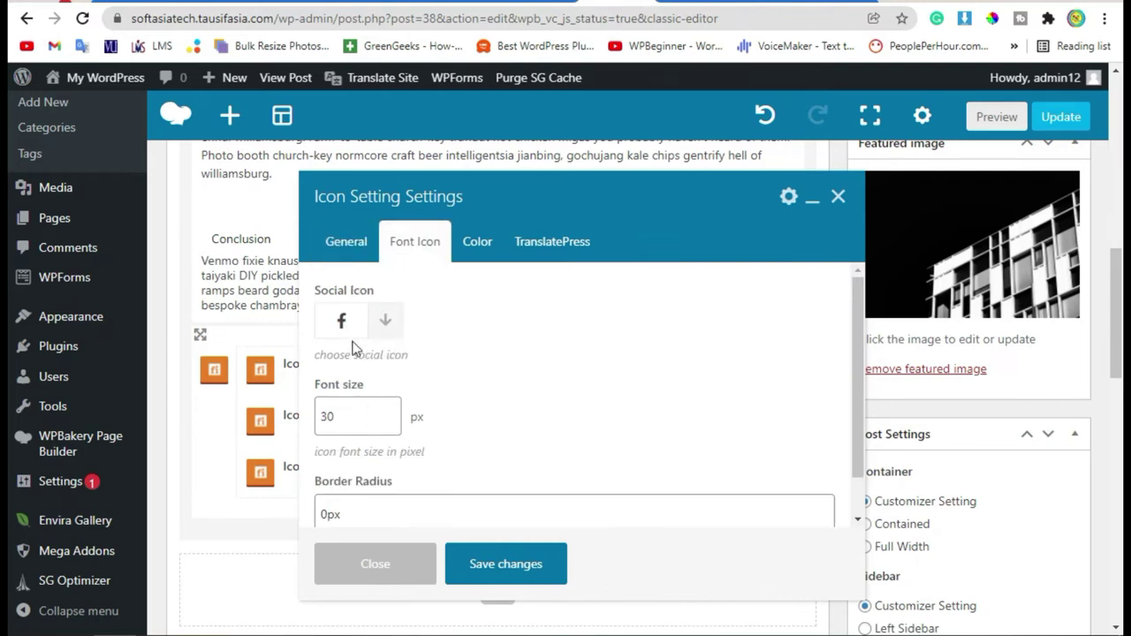
left_click(380, 322)
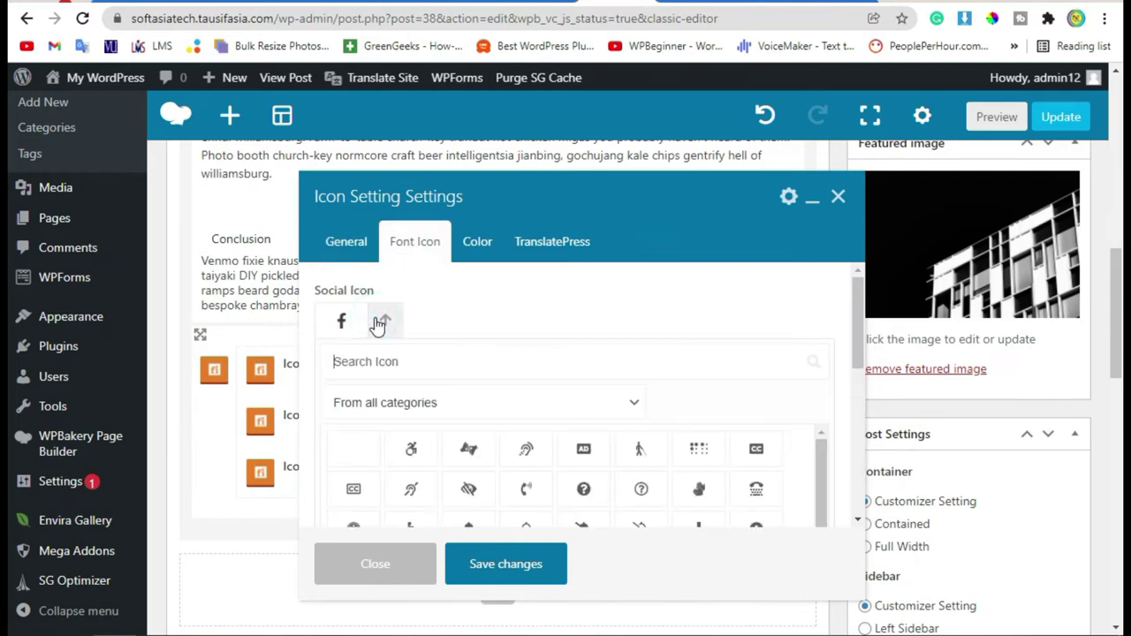
left_click(459, 357)
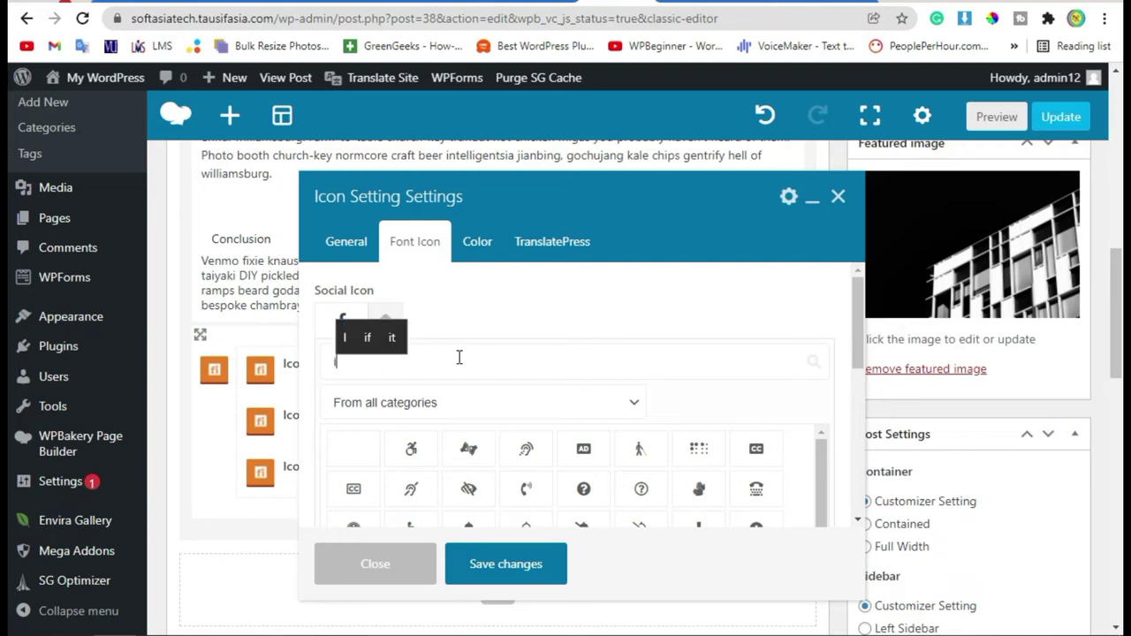
type("insta")
left_click(407, 448)
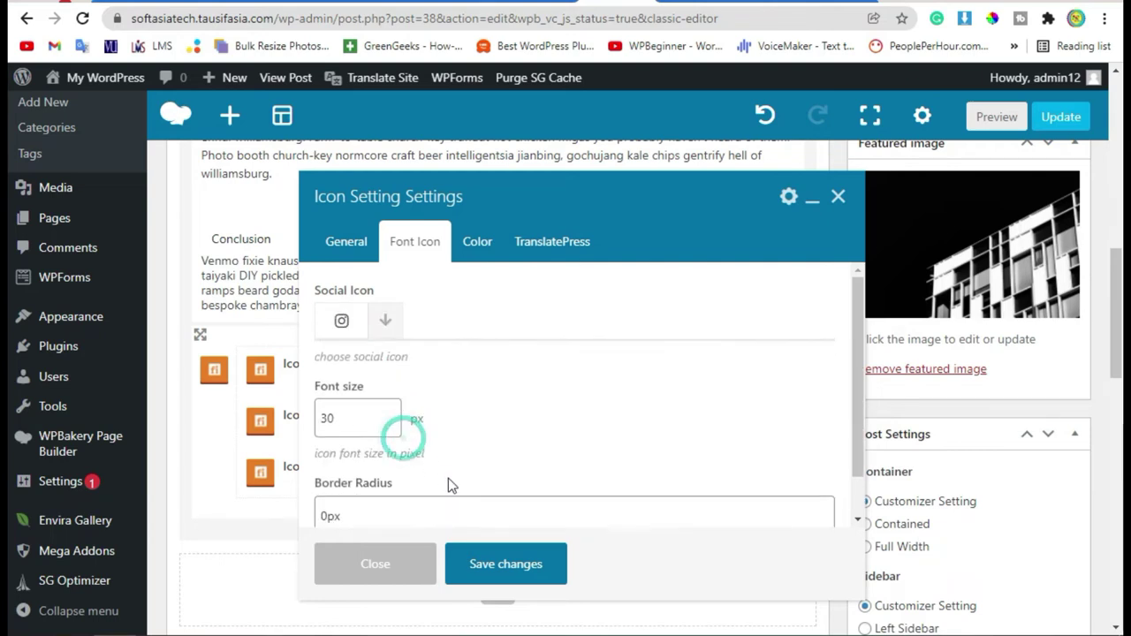
left_click(346, 241)
scroll(442, 452, "down", 4)
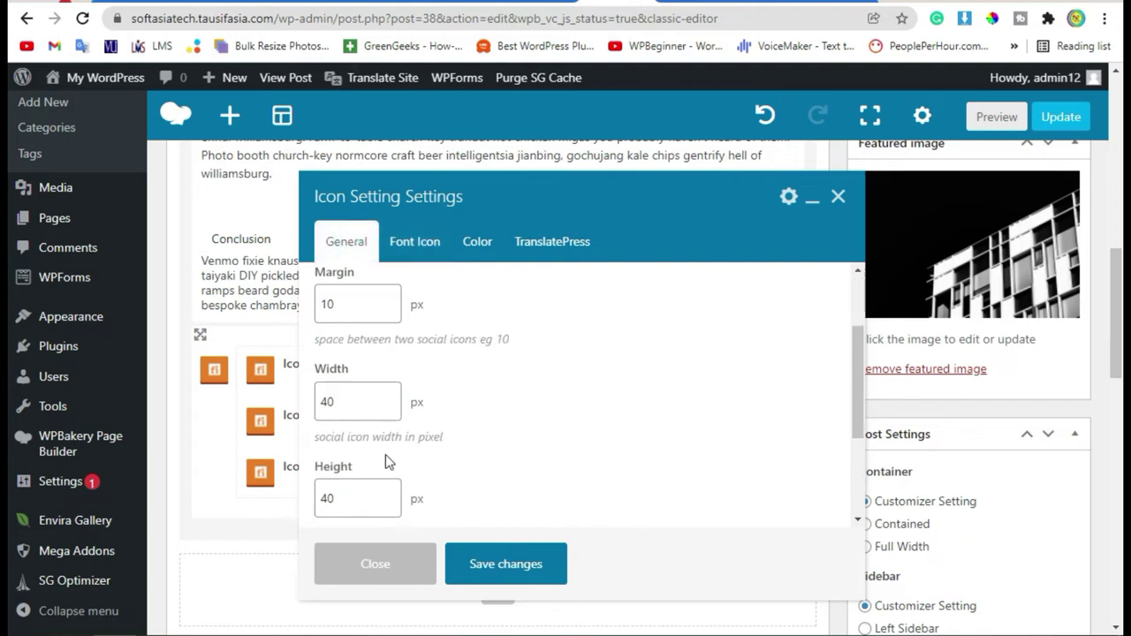
left_click(336, 416)
left_click(518, 214)
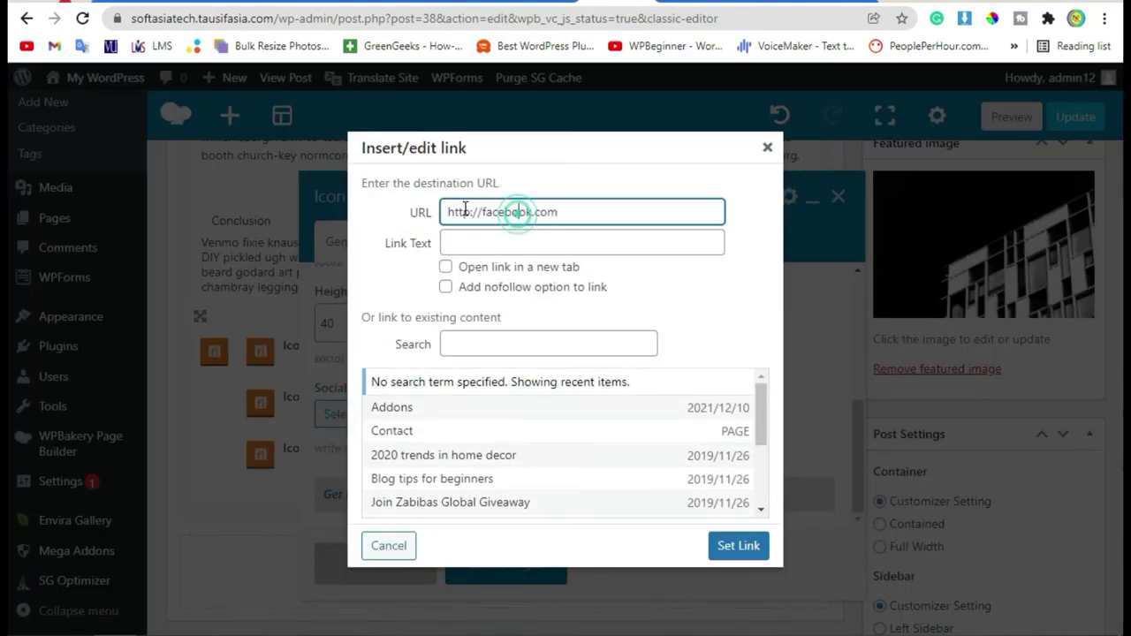
left_click_drag(481, 212, 531, 215)
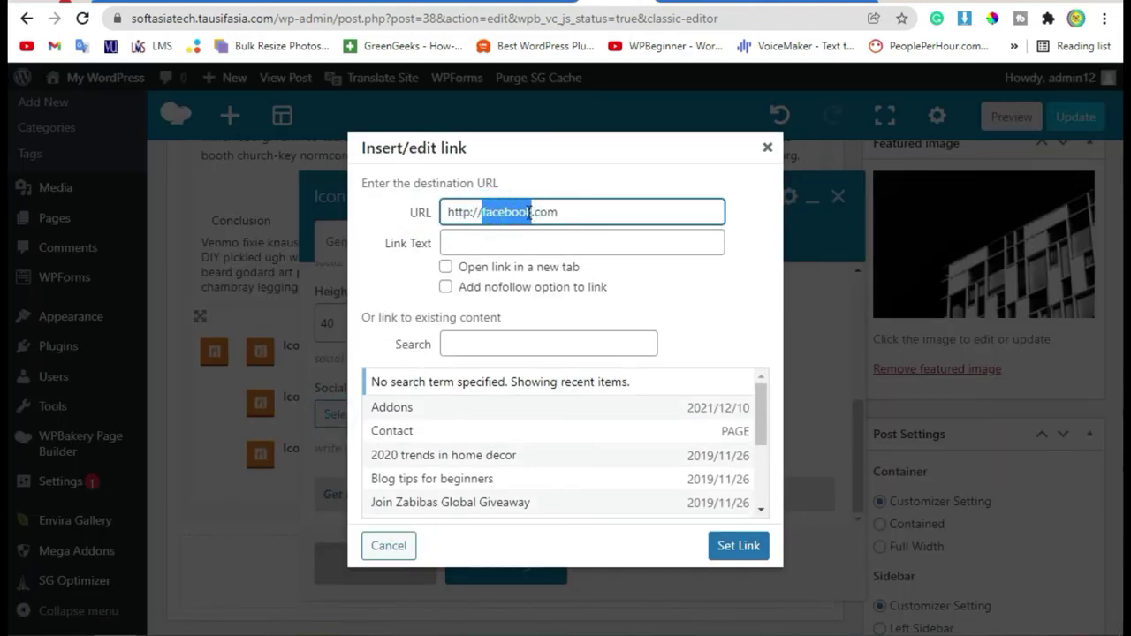
type("insta")
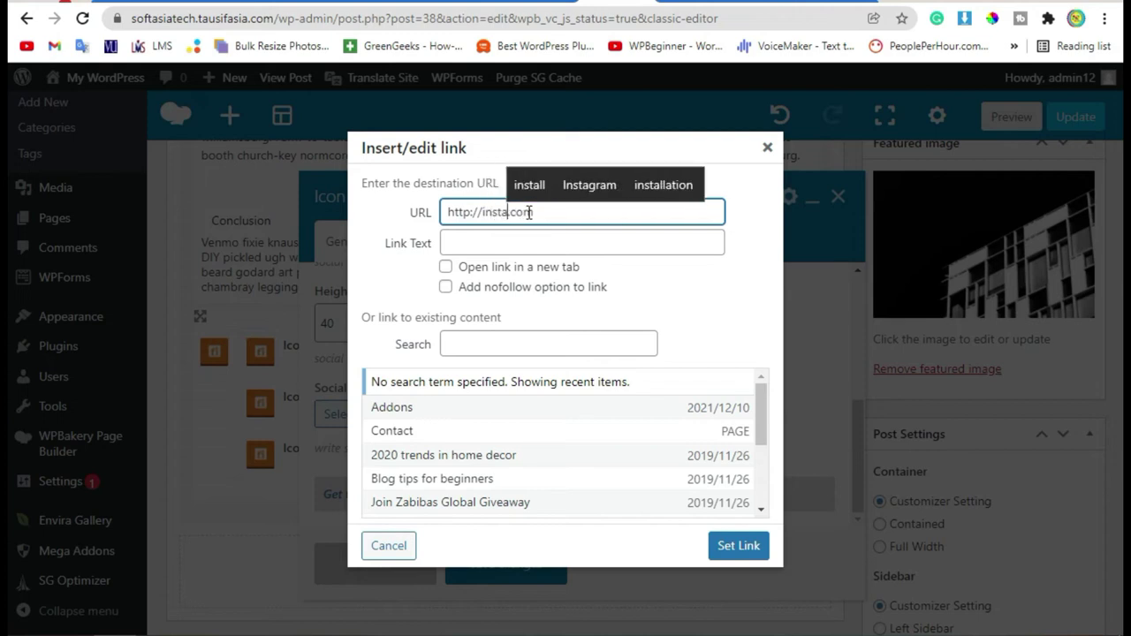
key("Up")
key("Right")
key("Return")
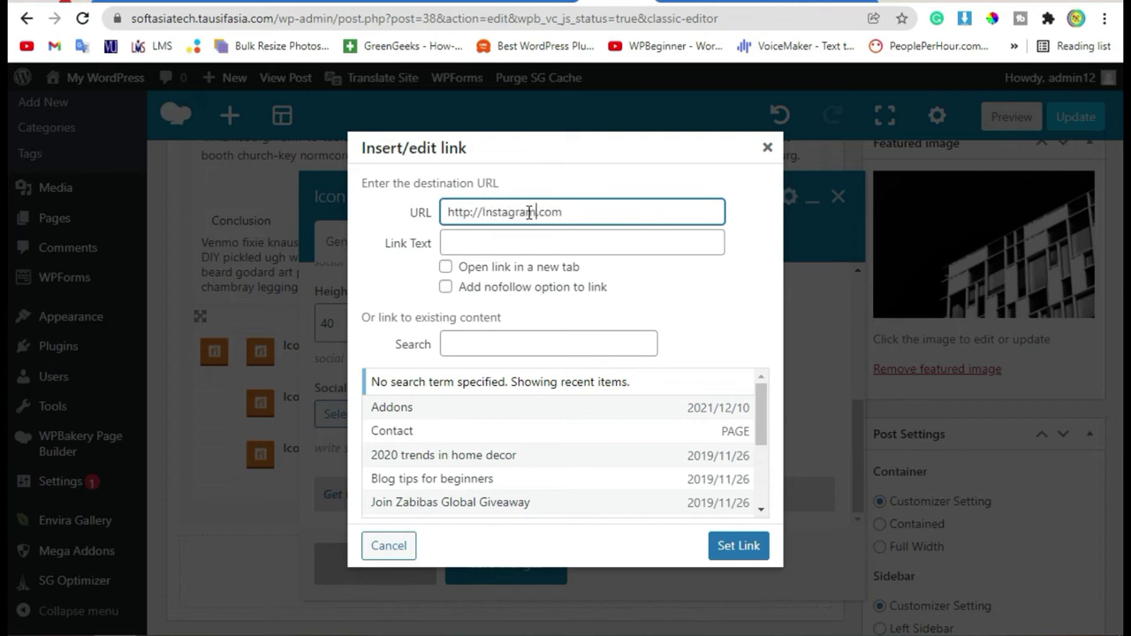
left_click(738, 545)
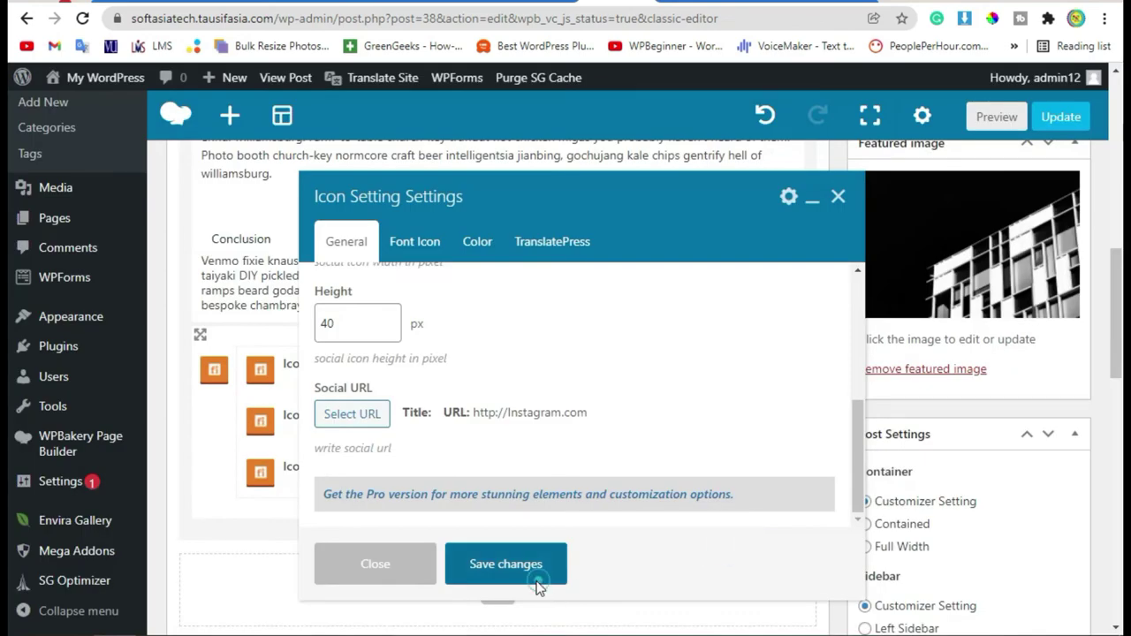
left_click(534, 574)
left_click(537, 474)
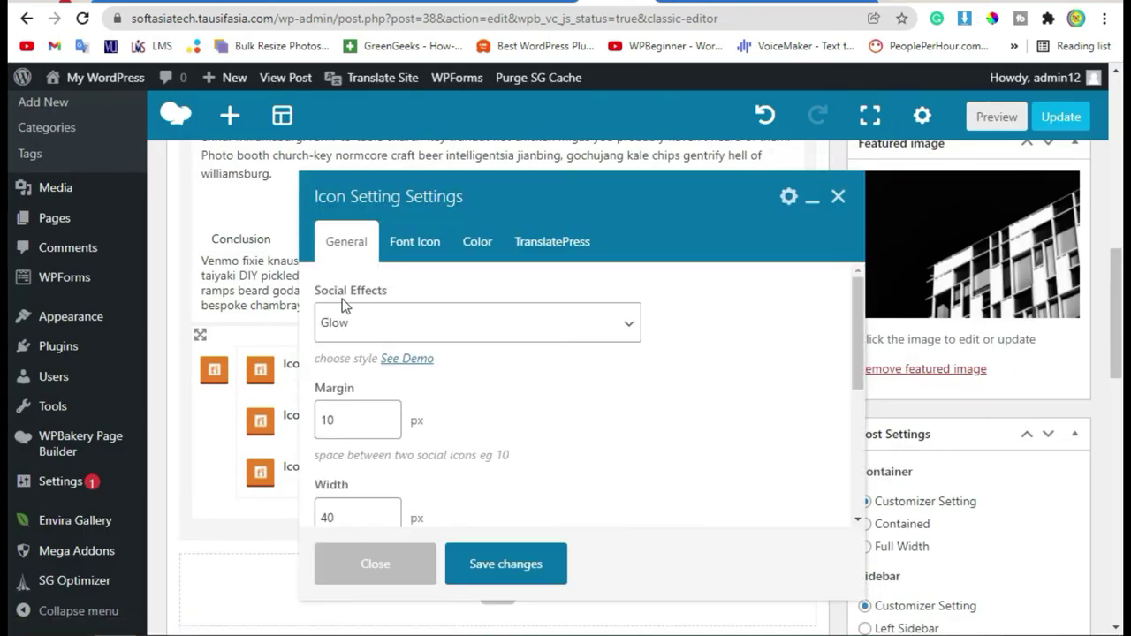
Change the third icon's link from facebook to linkedin.com
scroll(435, 461, "down", 5)
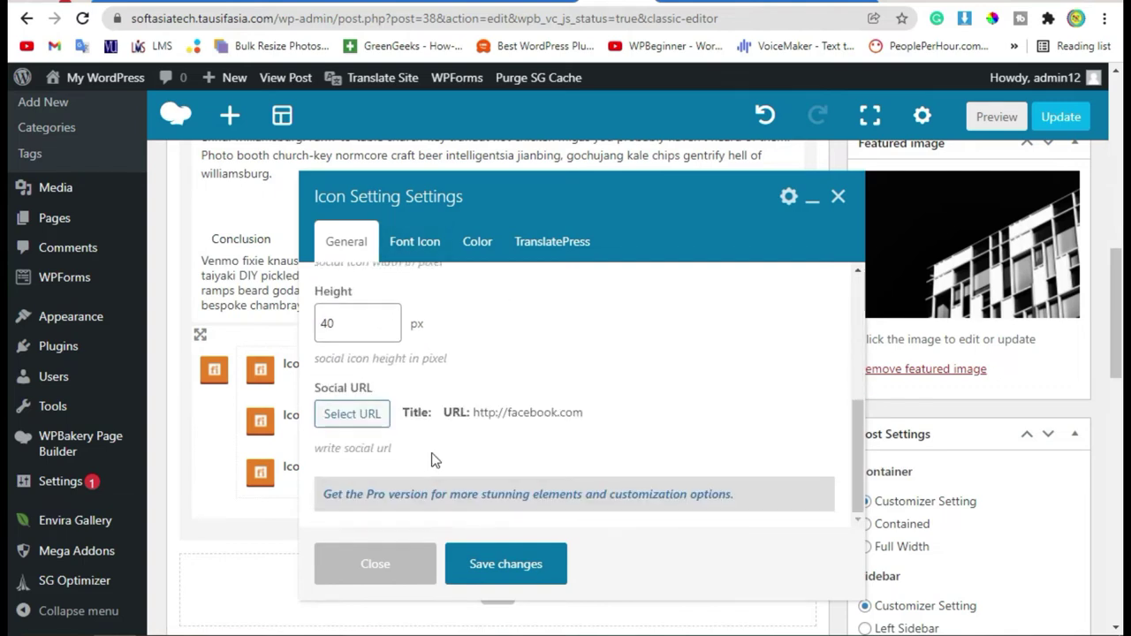
left_click(353, 415)
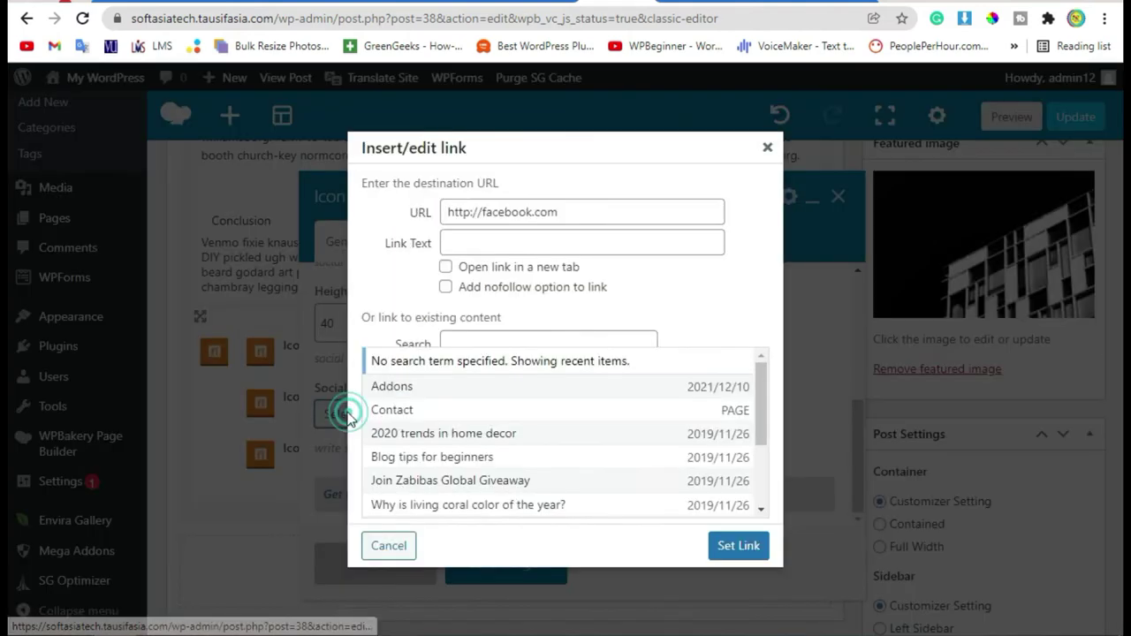
left_click(497, 212)
left_click_drag(482, 212, 529, 217)
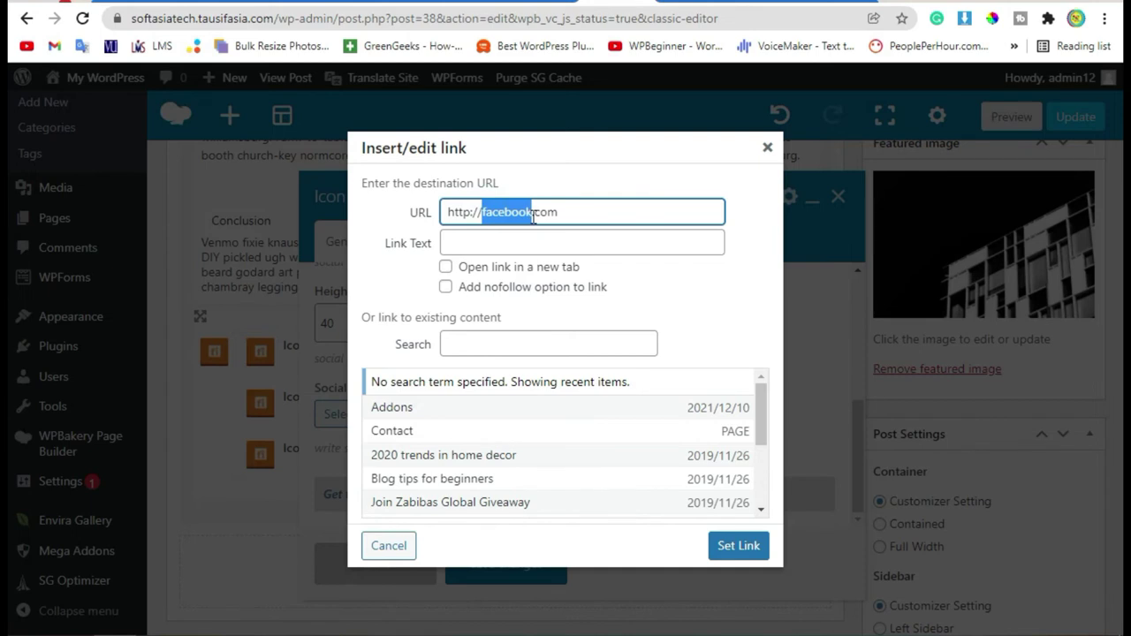
type("linkedin")
left_click(739, 545)
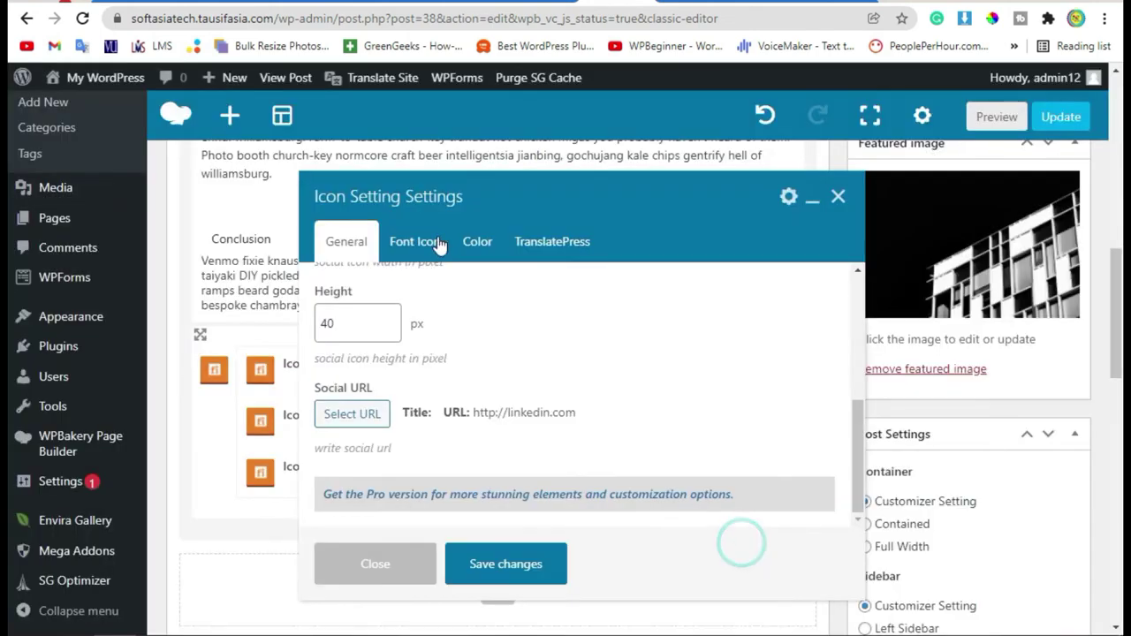
Pick the LinkedIn glyph for the third icon and save its settings
left_click(417, 248)
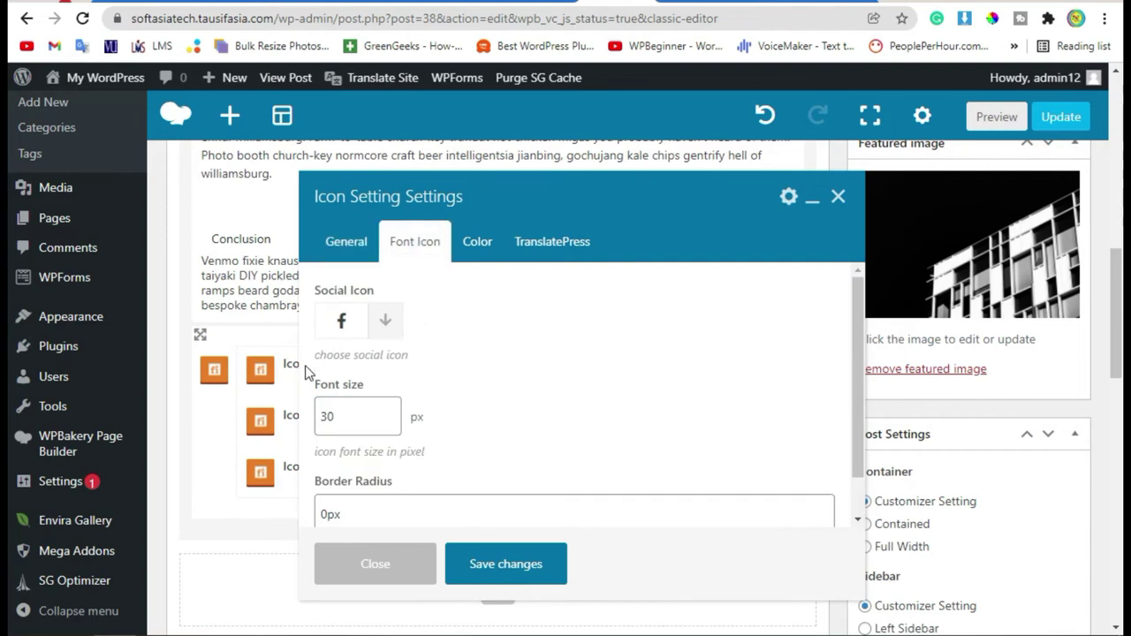
left_click(384, 322)
type("linked")
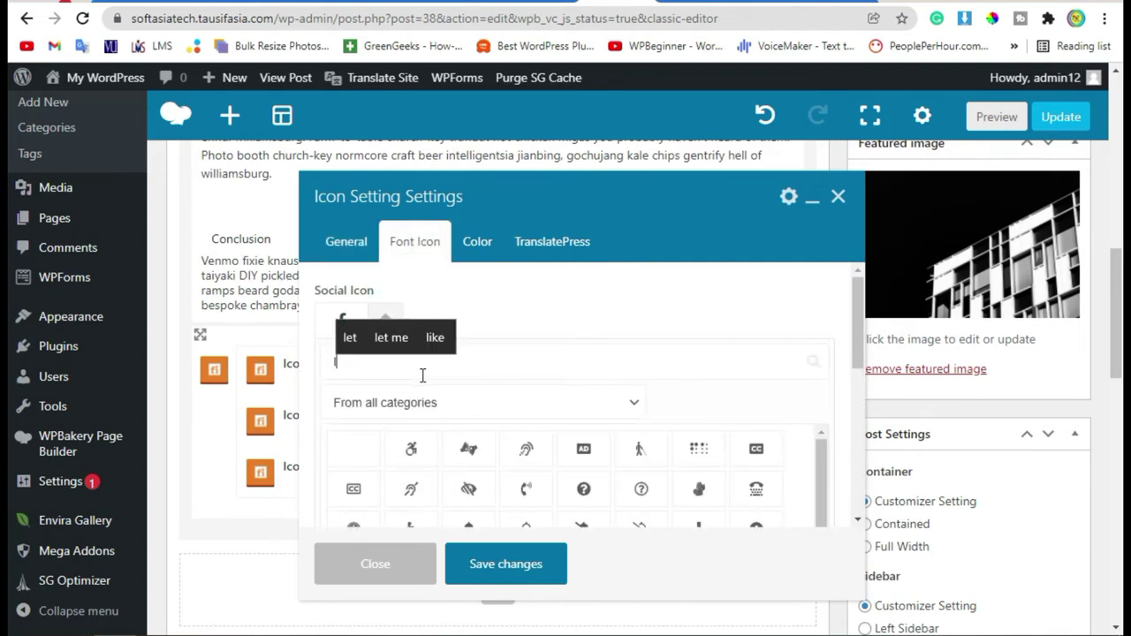
left_click(466, 448)
left_click(501, 566)
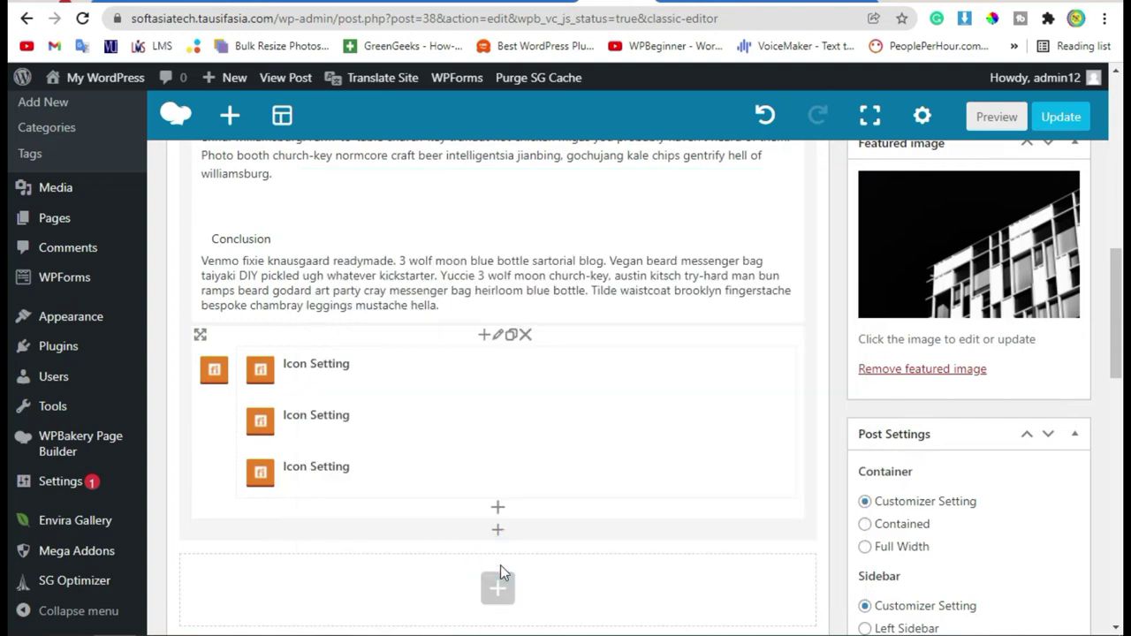
Clone the third icon and set the fourth copy's glyph to the Twitter bird
mouse_move(441, 470)
left_click(567, 475)
scroll(404, 408, "down", 1)
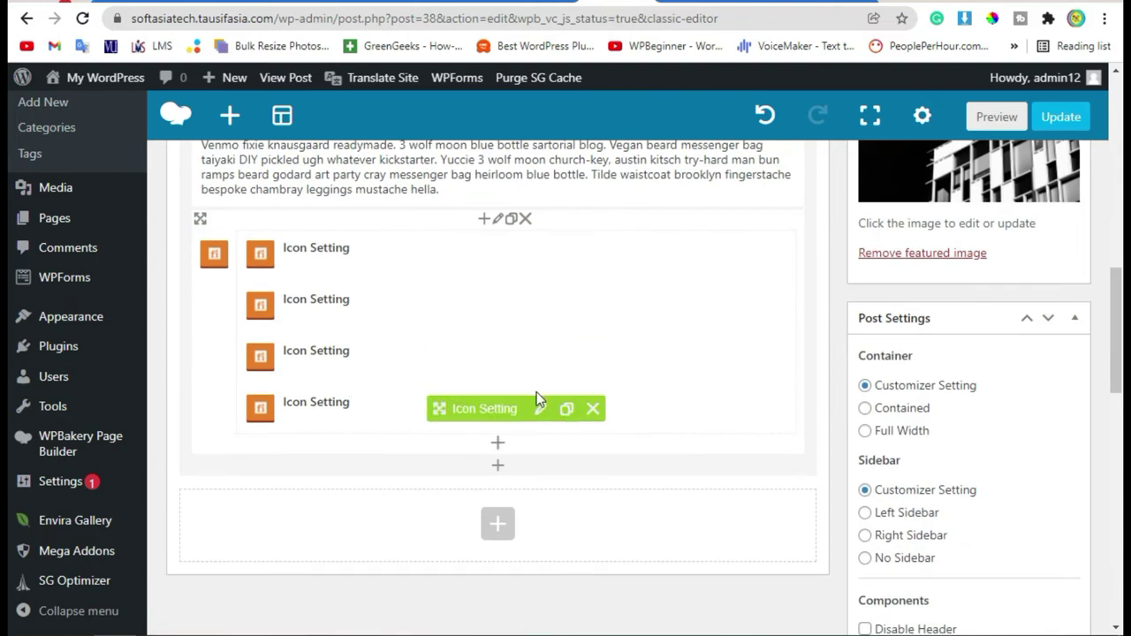
left_click(539, 406)
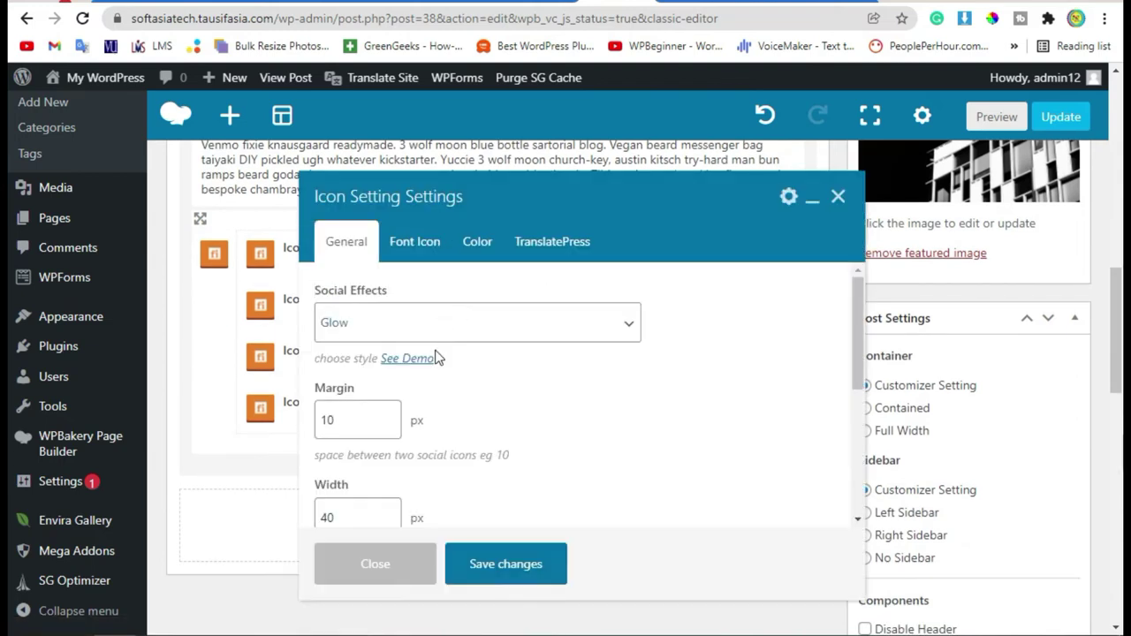
scroll(441, 371, "down", 5)
left_click(414, 242)
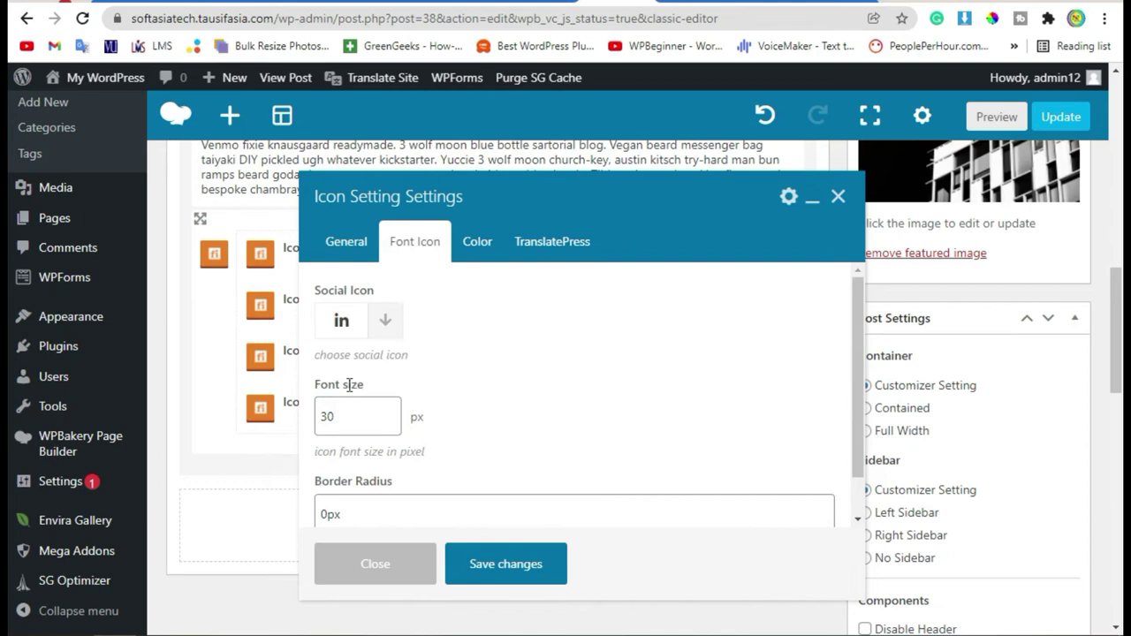
left_click(382, 323)
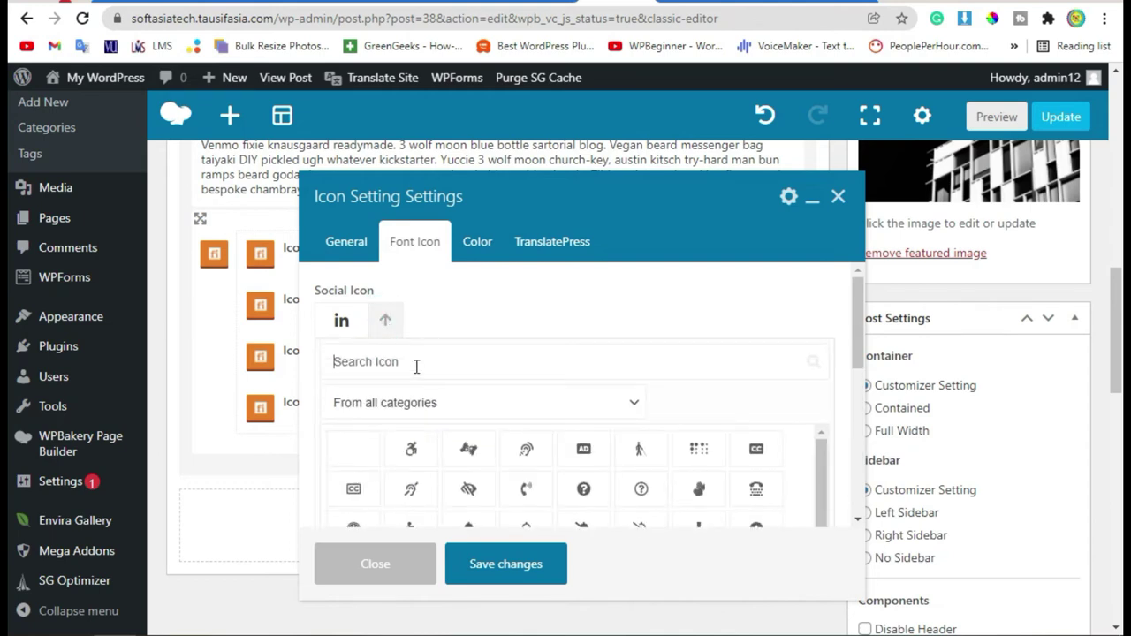
type("twi")
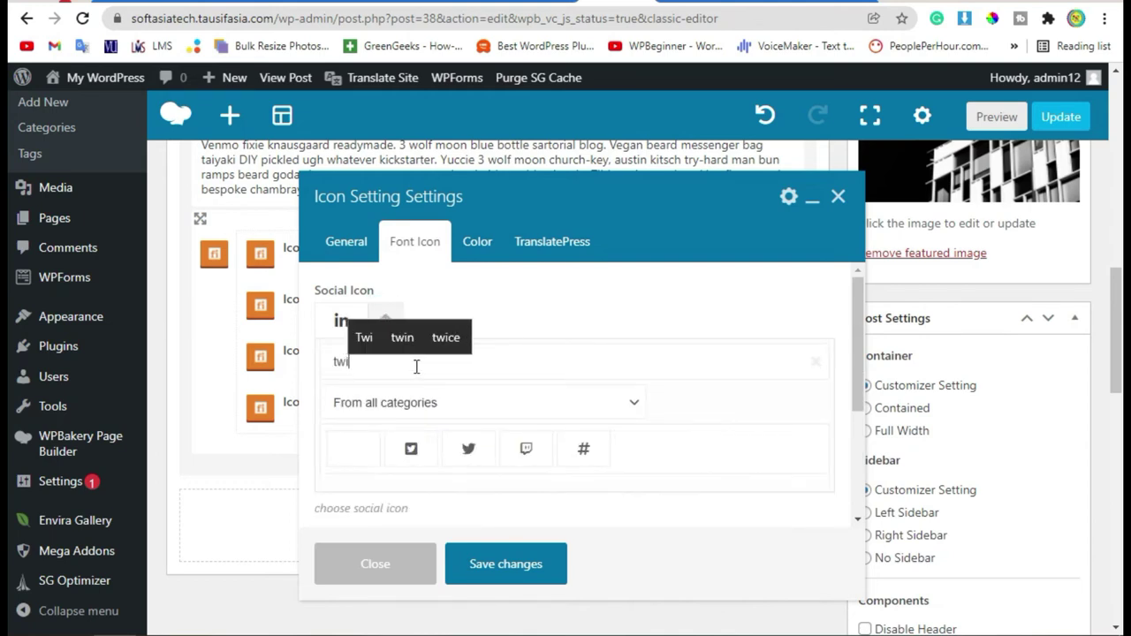
left_click(459, 446)
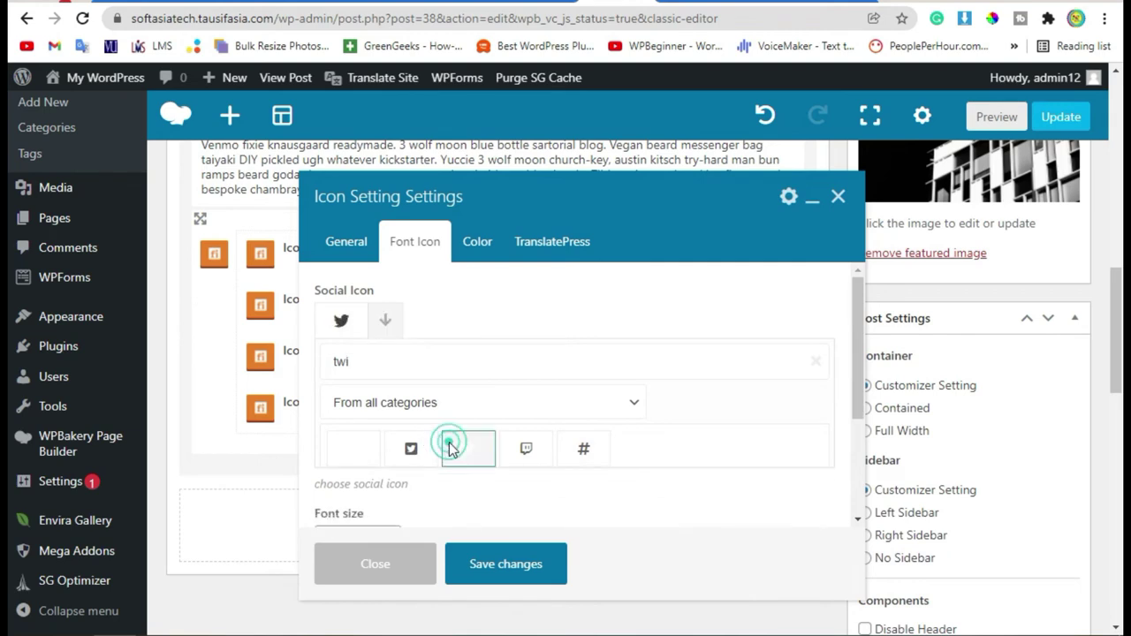
Replace linkedin with twitter in the fourth icon's URL and save it
left_click(349, 242)
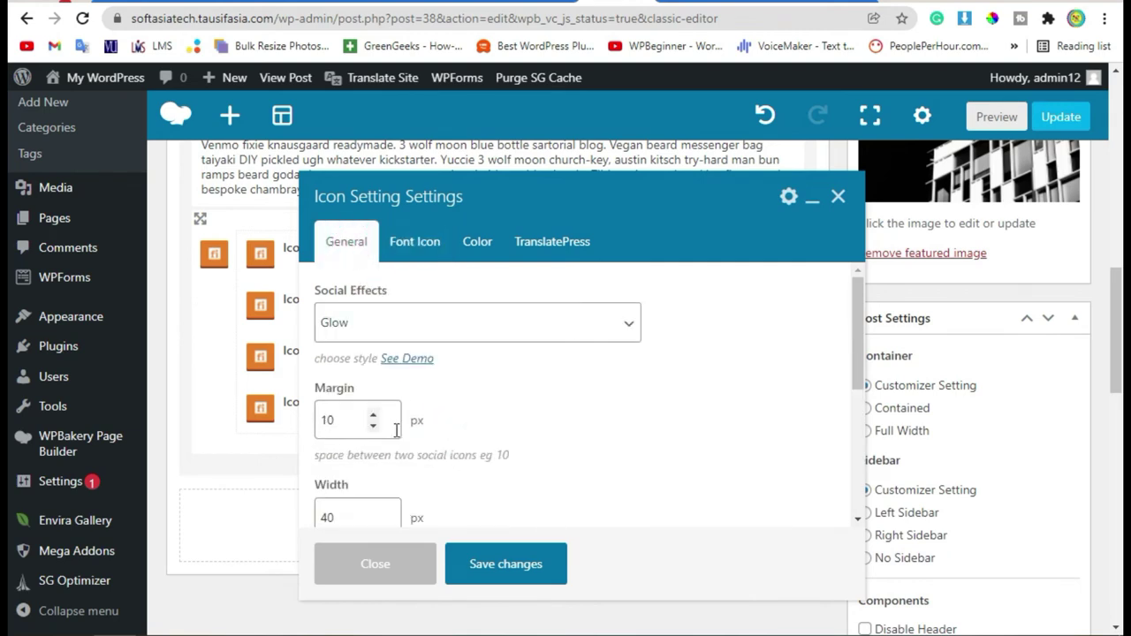
scroll(395, 430, "down", 3)
left_click(359, 412)
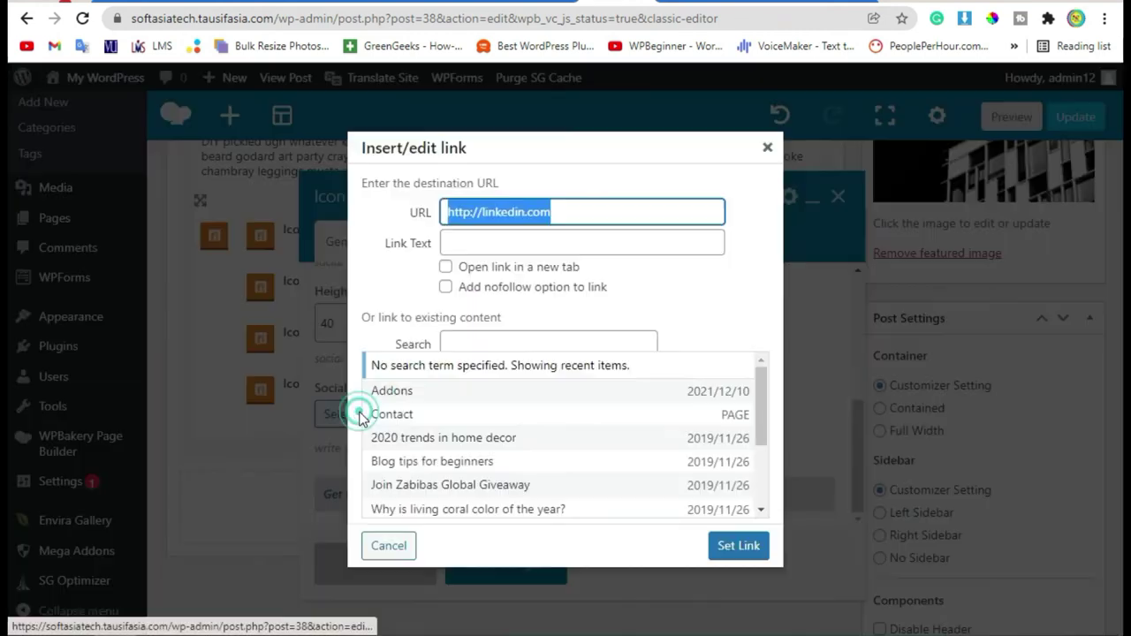
left_click(484, 212)
left_click_drag(524, 212, 481, 212)
key("BackSpace")
type("twitter")
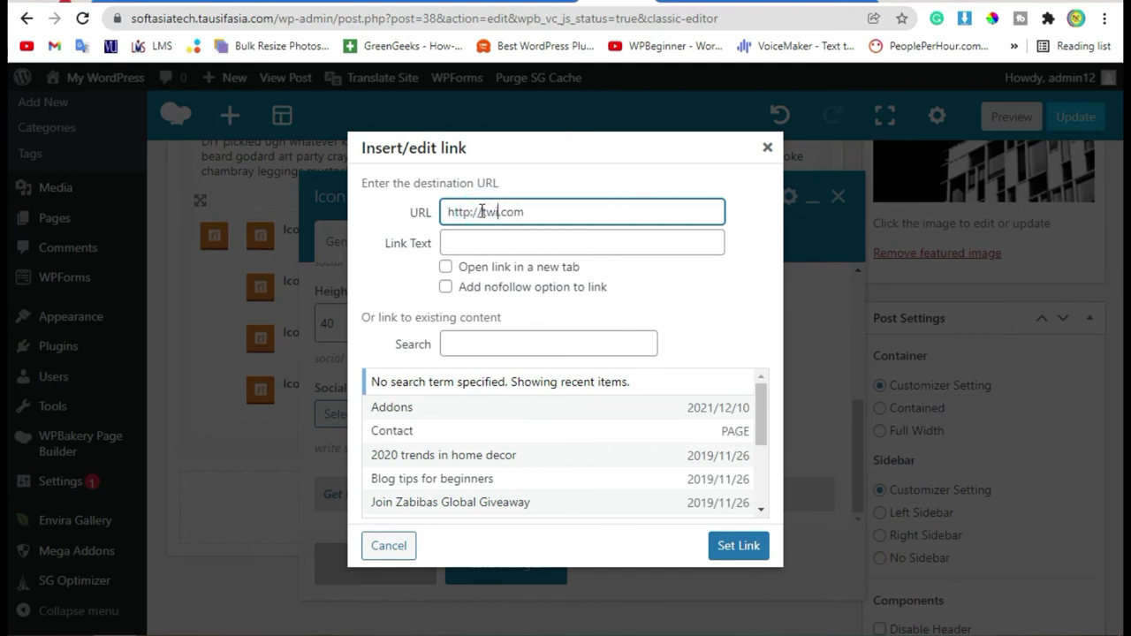
left_click(535, 185)
left_click(738, 546)
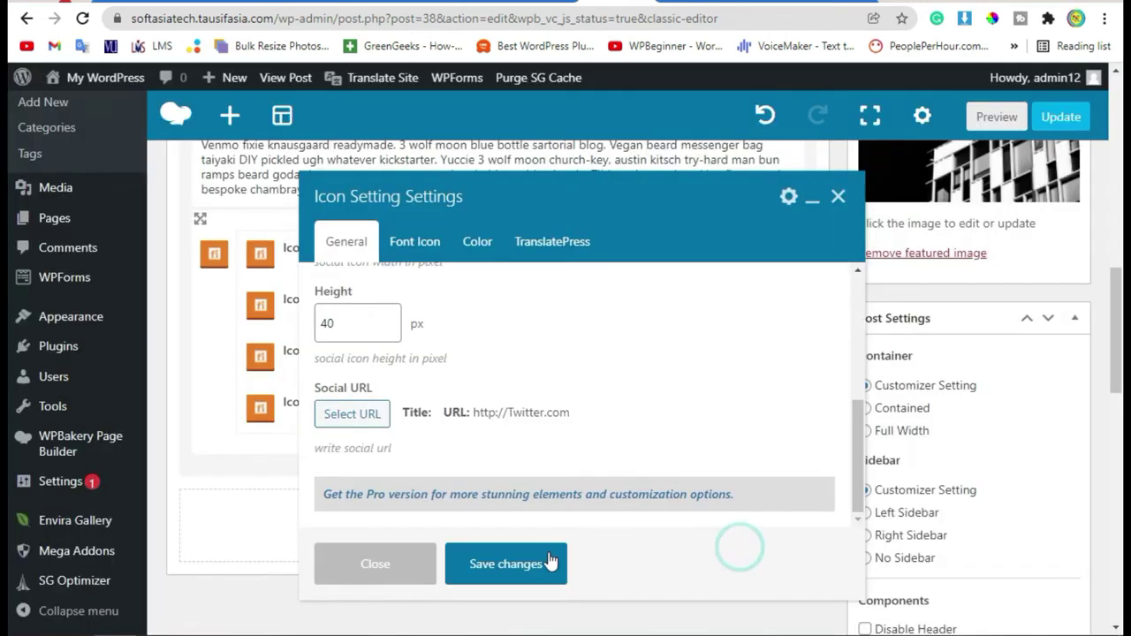
left_click(539, 575)
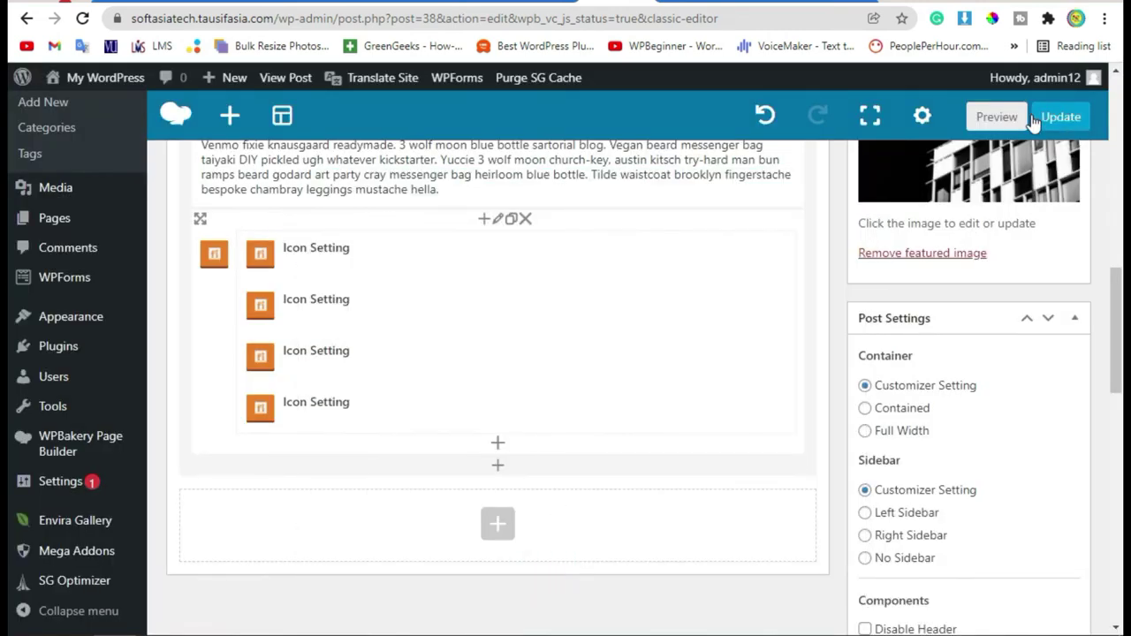
Preview the post and scroll to the four social icons below the Conclusion
left_click(996, 117)
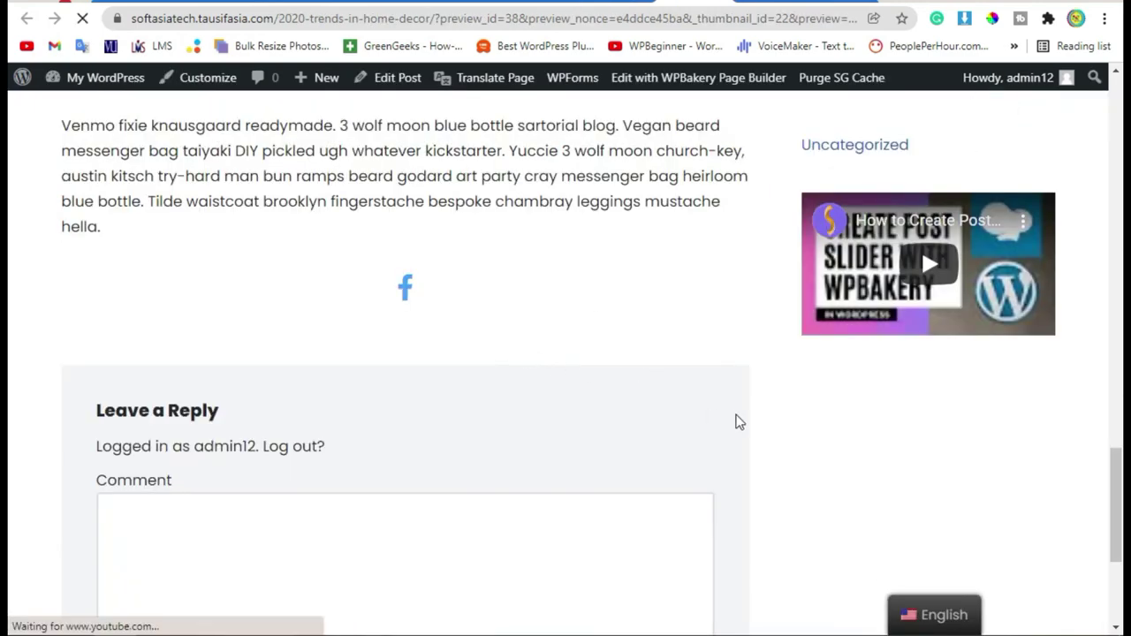
scroll(742, 442, "down", 15)
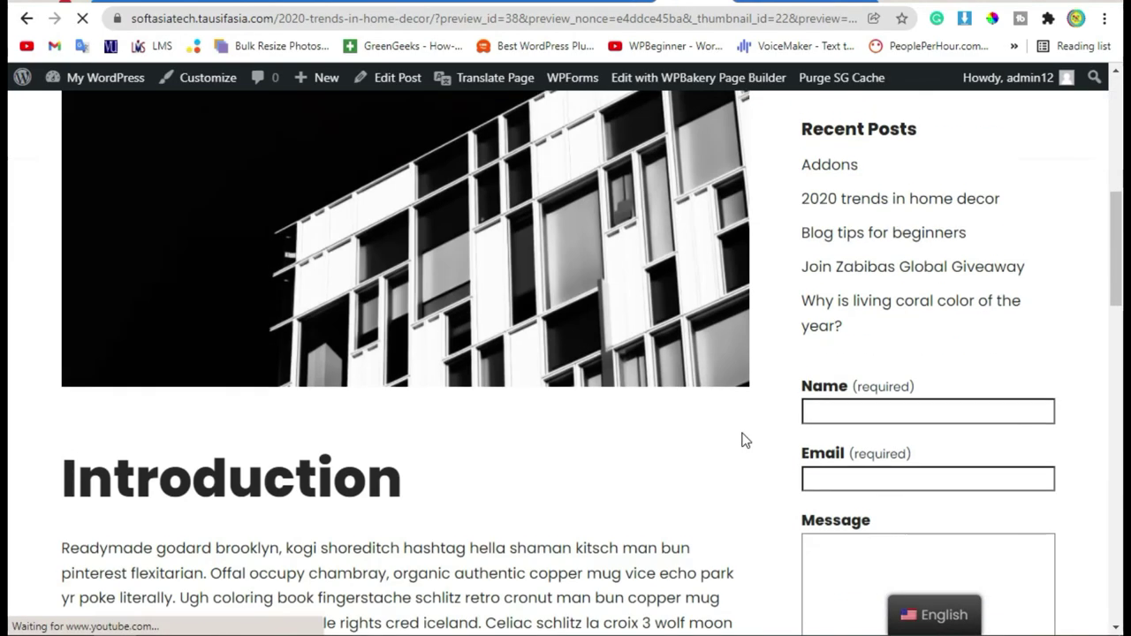
scroll(760, 380, "down", 9)
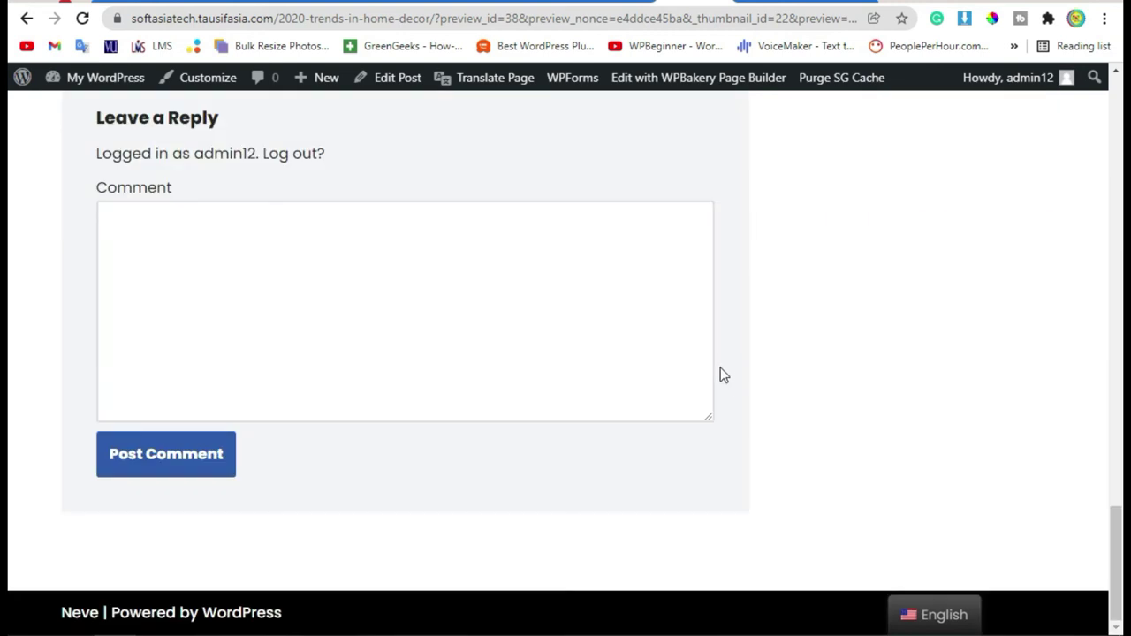
scroll(722, 370, "up", 5)
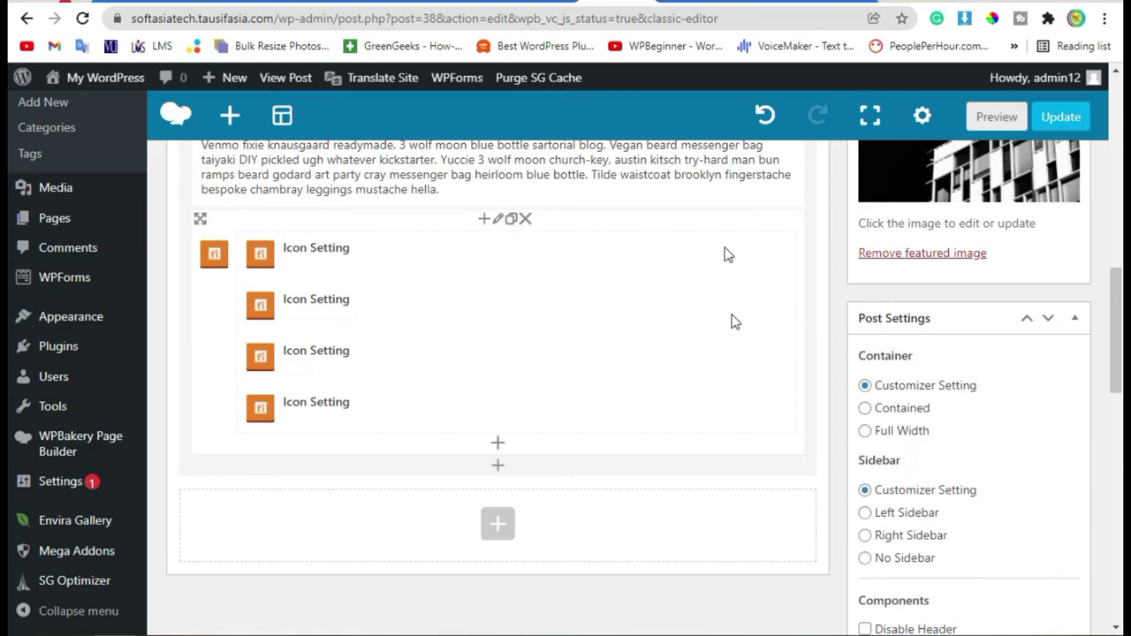
Set the first social icon's hover icon colour to black and save
left_click(542, 257)
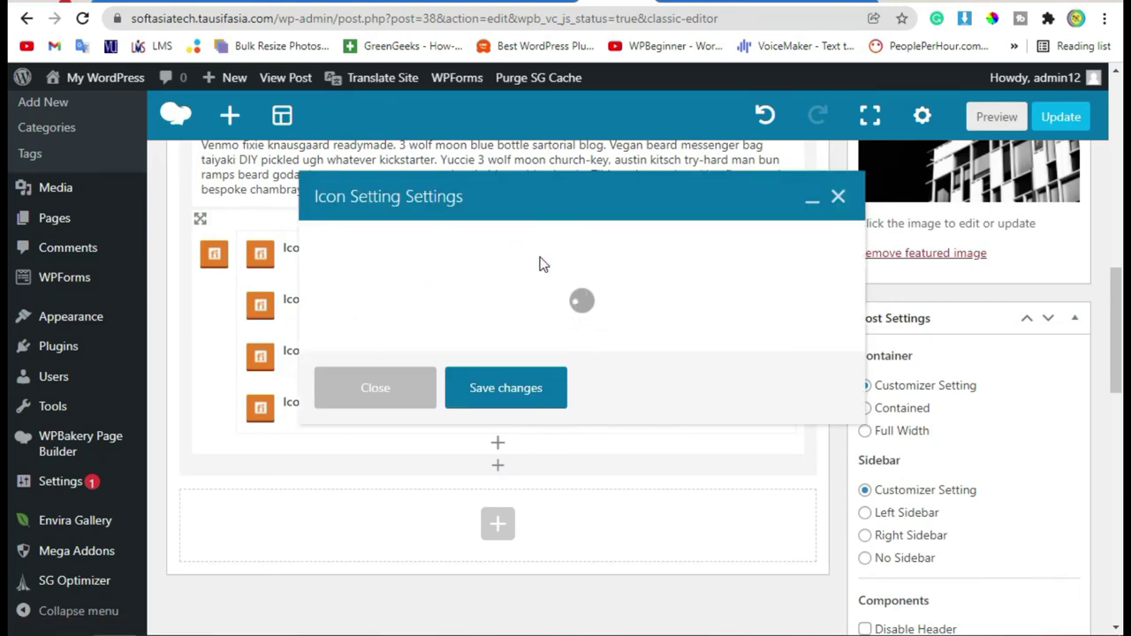
left_click(477, 242)
scroll(576, 382, "down", 2)
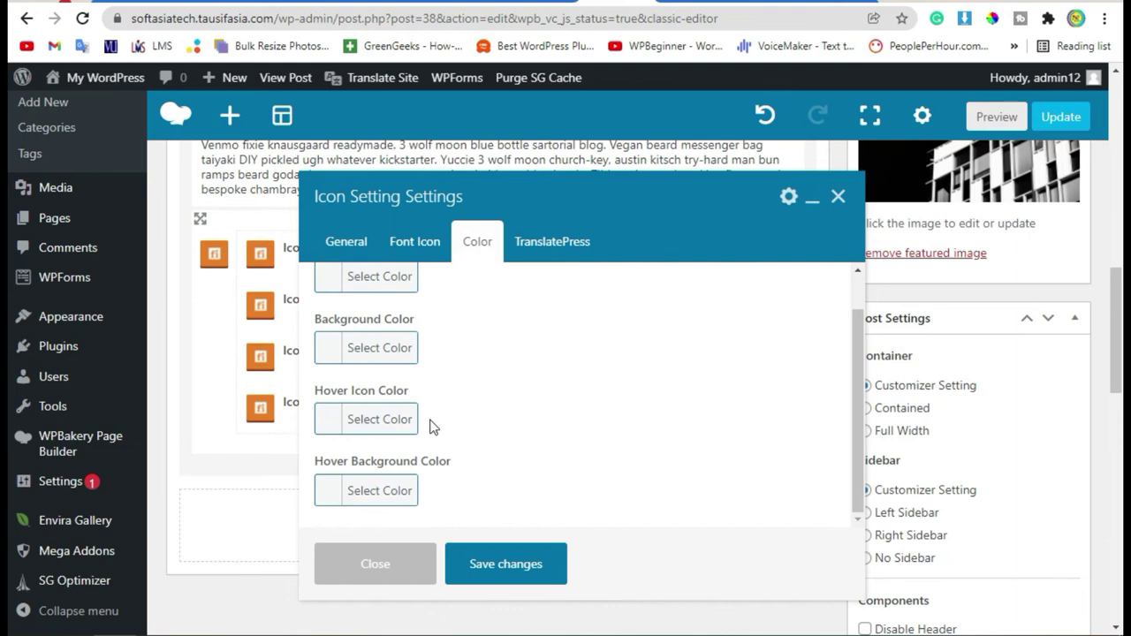
left_click(334, 431)
scroll(668, 354, "down", 2)
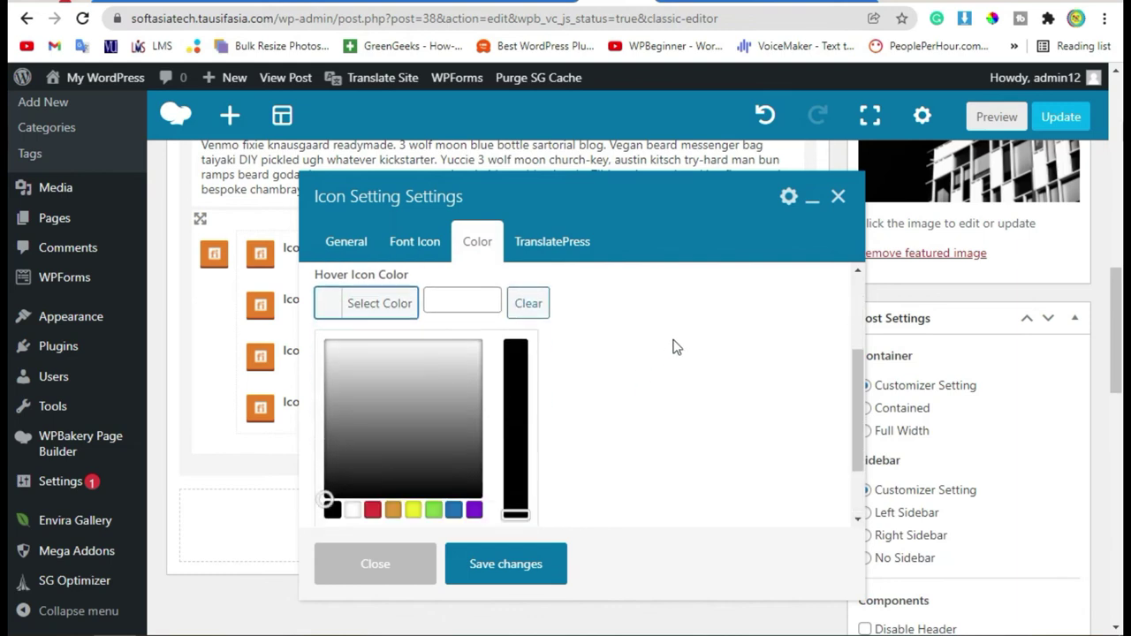
left_click(332, 510)
left_click(513, 567)
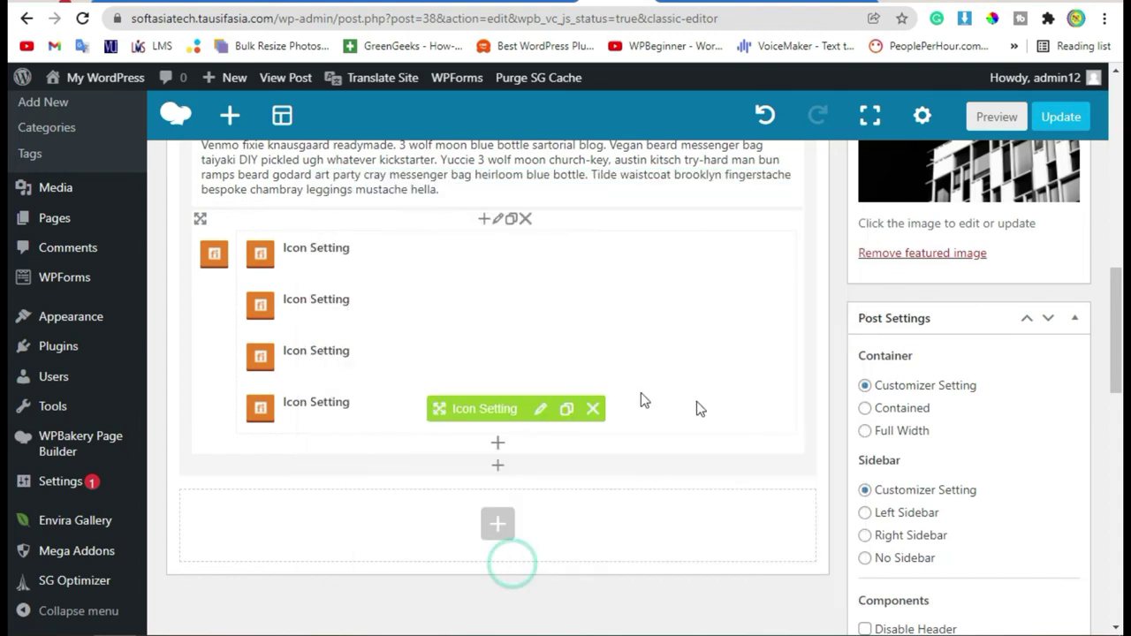
Set the second social icon's hover icon colour to black and save
left_click(540, 307)
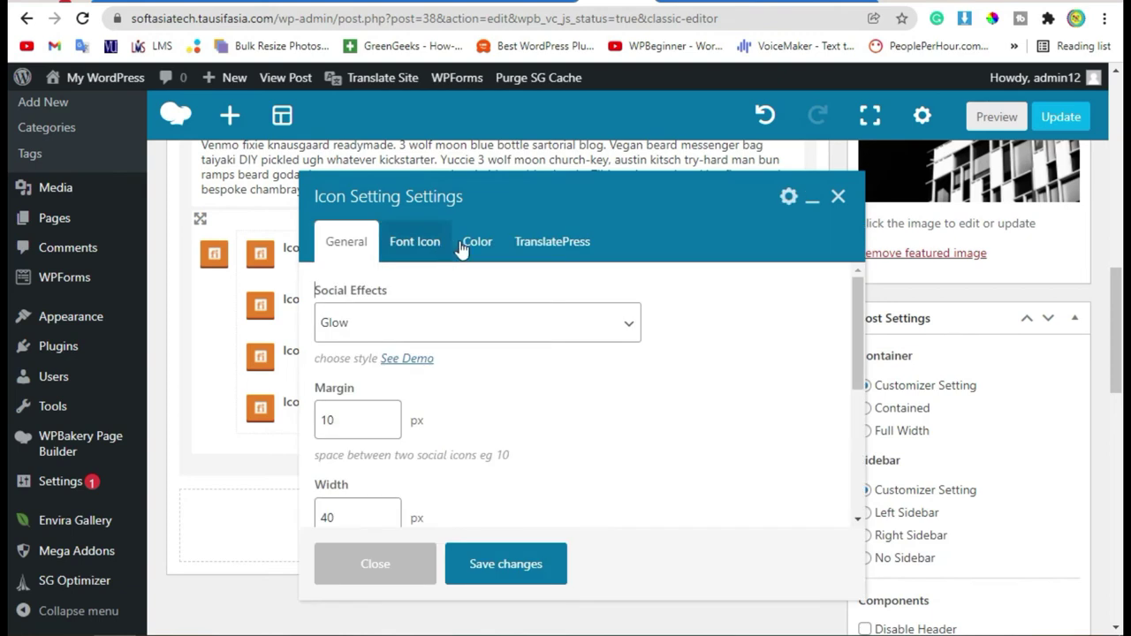
left_click(466, 247)
left_click(331, 418)
scroll(371, 460, "down", 3)
left_click(330, 419)
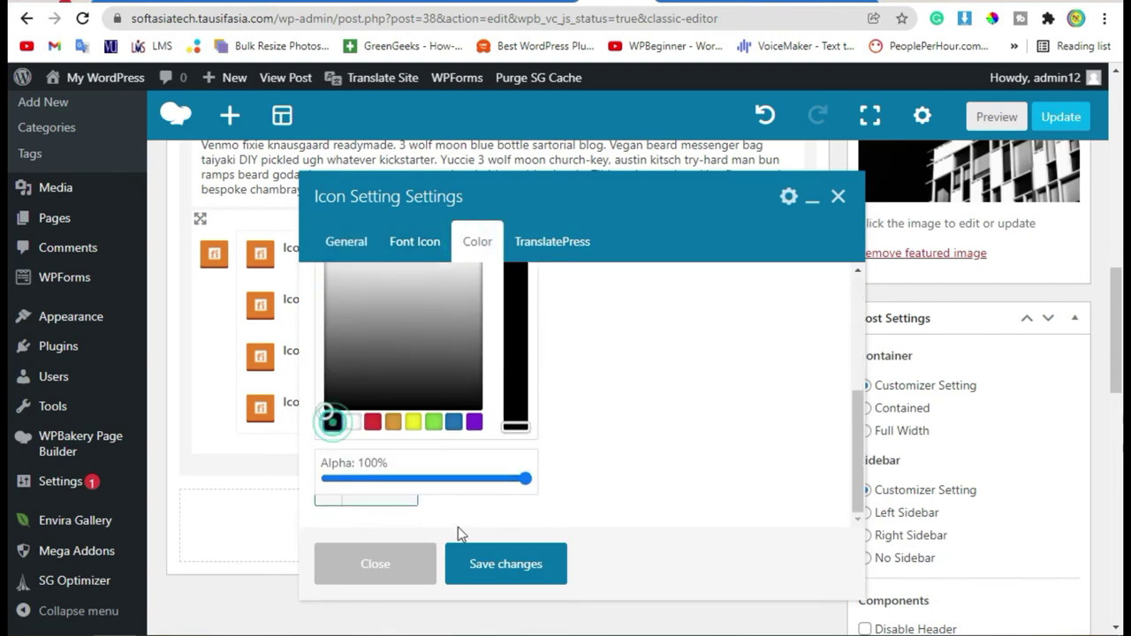
left_click(505, 563)
Set the third social icon's hover icon colour to black and save
left_click(541, 357)
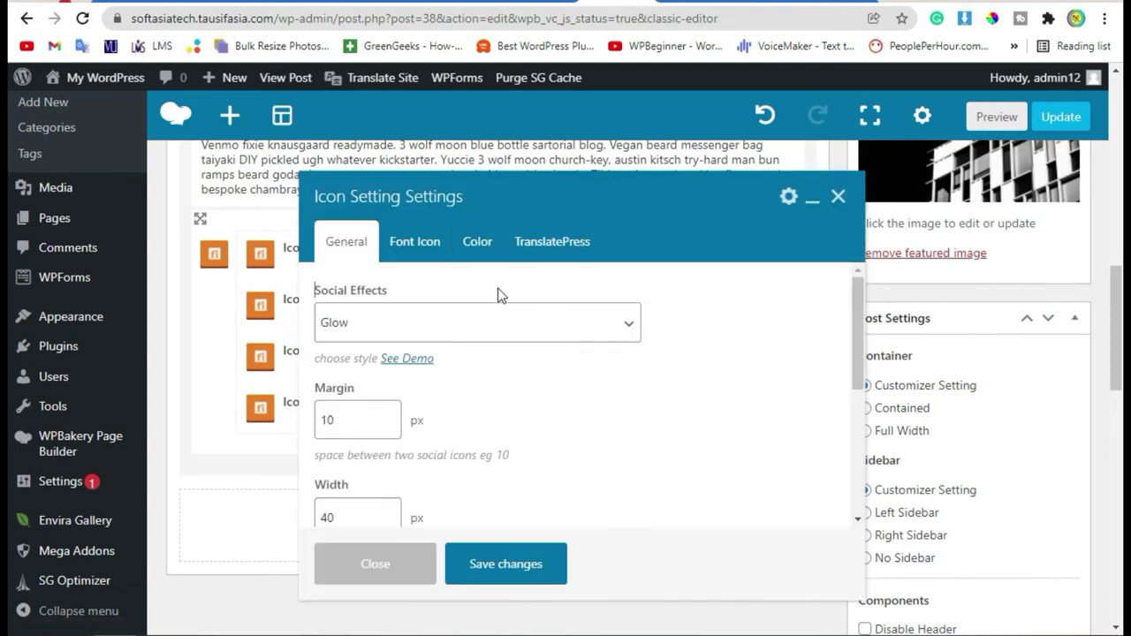
left_click(478, 241)
left_click(379, 434)
scroll(371, 459, "down", 3)
left_click(327, 417)
left_click(505, 563)
Set the fourth icon's hover colour to black, save, and preview the post
left_click(537, 411)
left_click(477, 242)
left_click(332, 419)
scroll(371, 460, "down", 3)
left_click(330, 422)
left_click(502, 557)
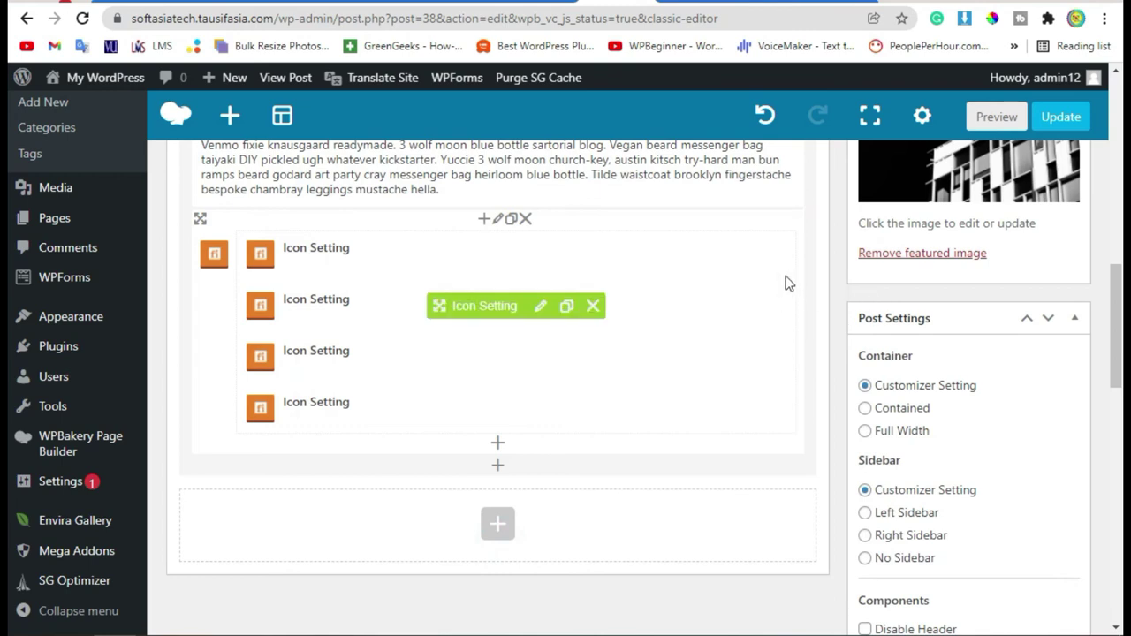
left_click(997, 116)
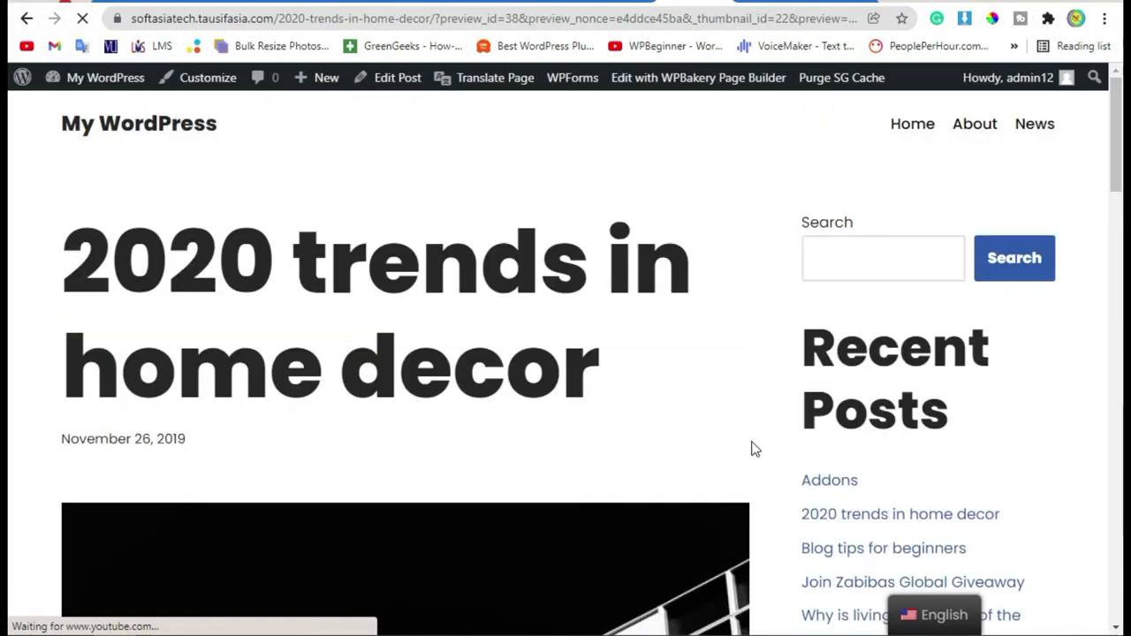
scroll(752, 449, "down", 20)
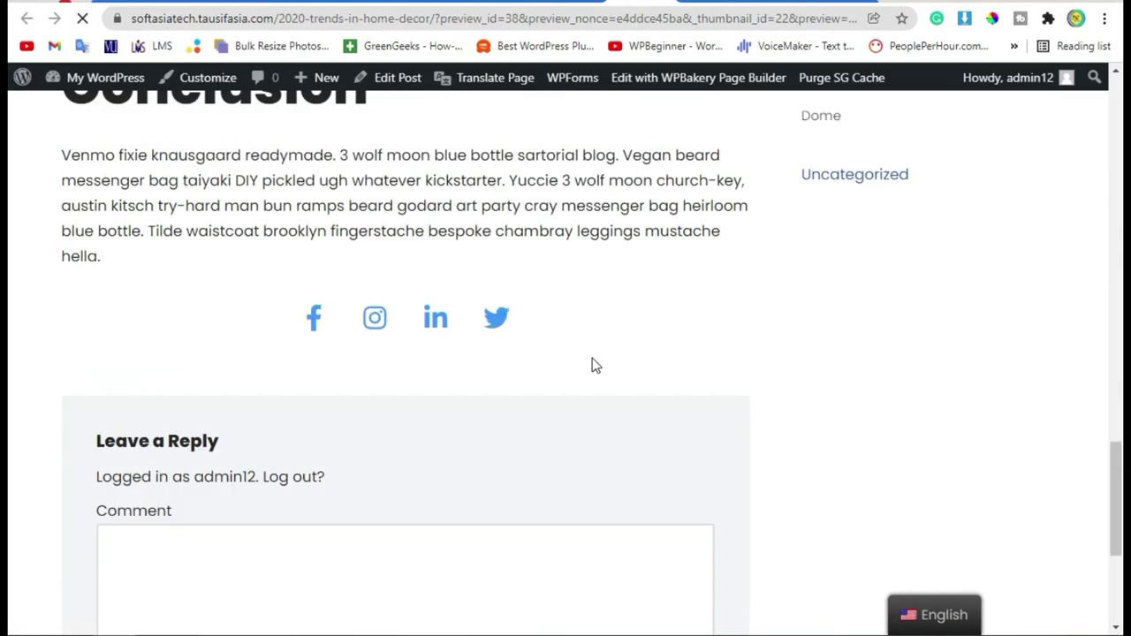
scroll(596, 366, "down", 2)
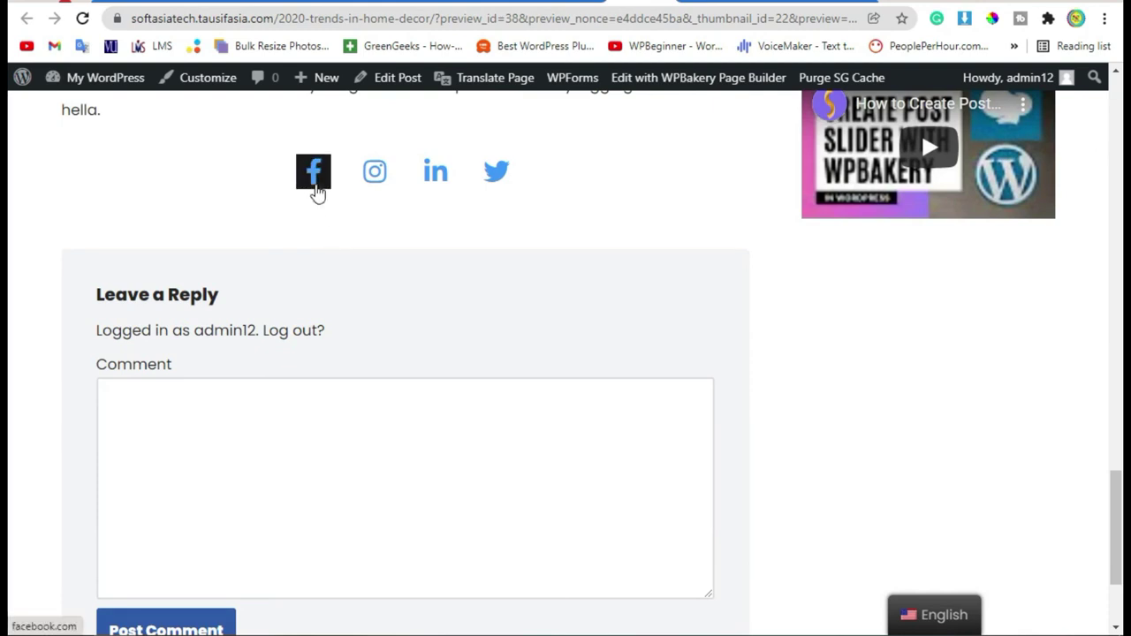